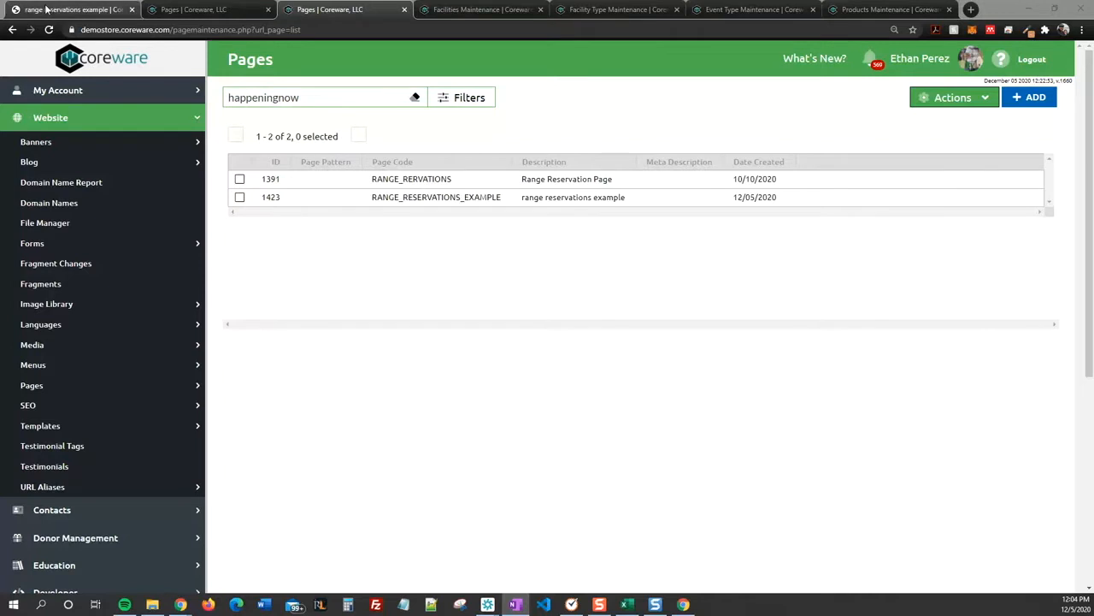
# Step: View the range reservations example page on the storefront to examine the lane schedule
pyautogui.click(47, 10)
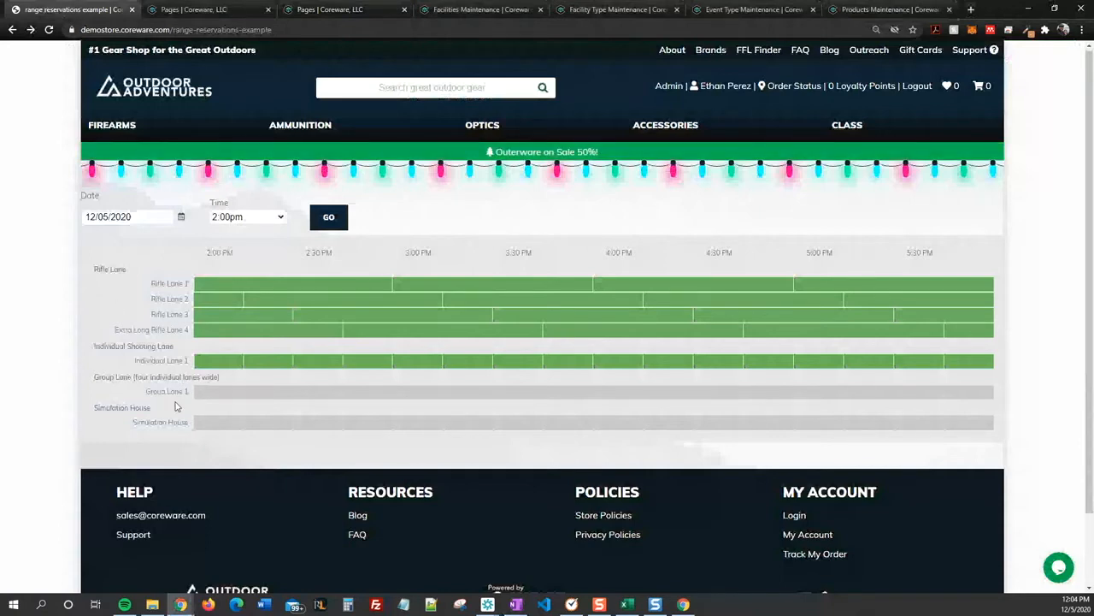
pyautogui.rightClick(364, 208)
pyautogui.press('Escape')
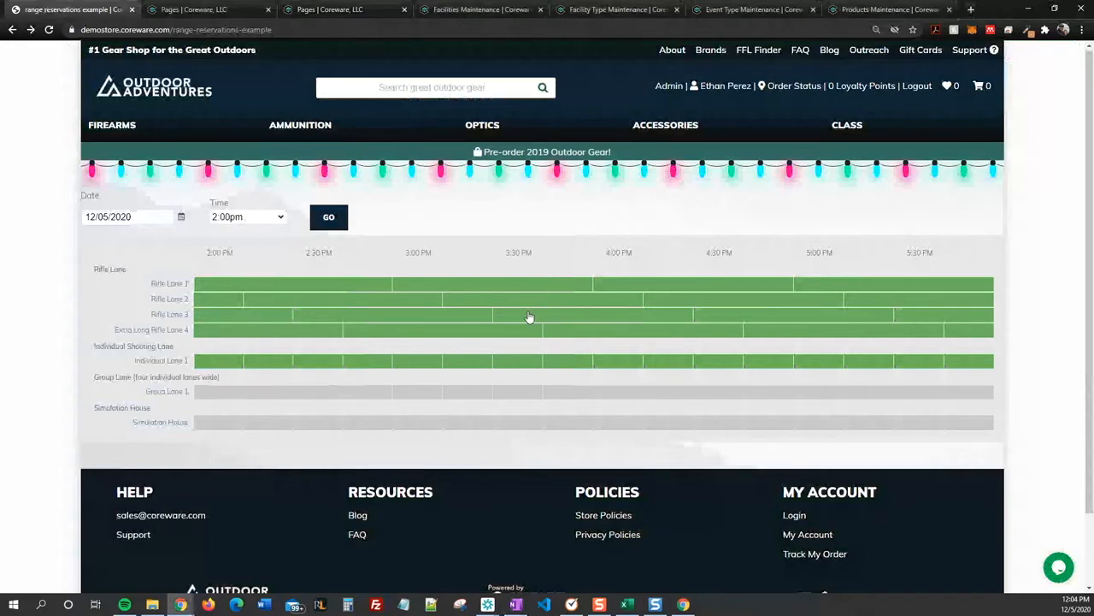
# Step: Return to the admin site's page maintenance and open the Pages list by searching the page choices for "pages"
pyautogui.click(328, 5)
pyautogui.click(175, 125)
pyautogui.click(175, 126)
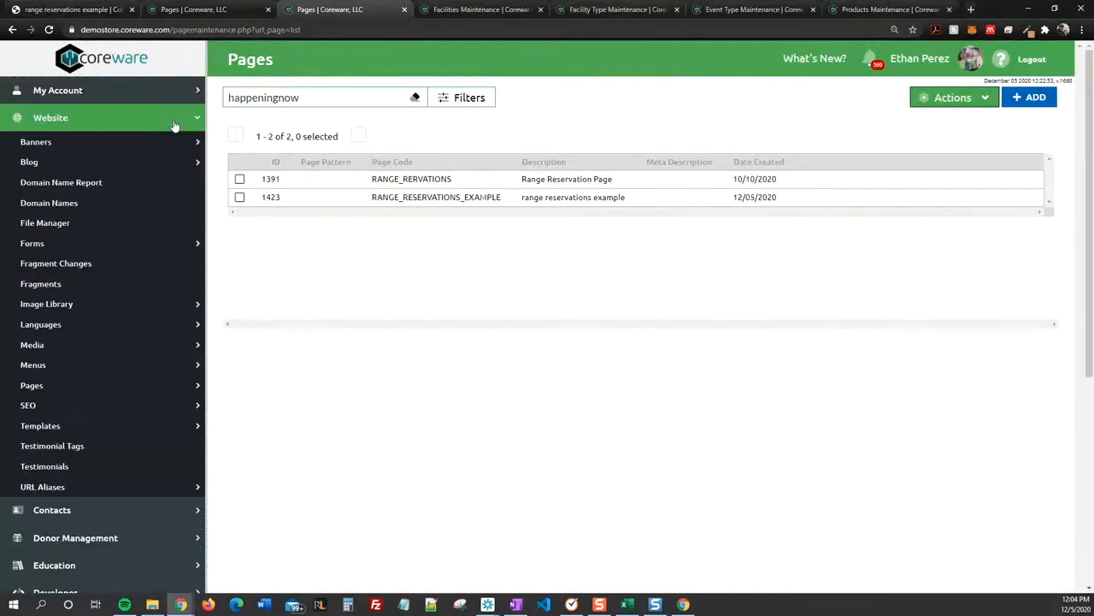
pyautogui.click(77, 391)
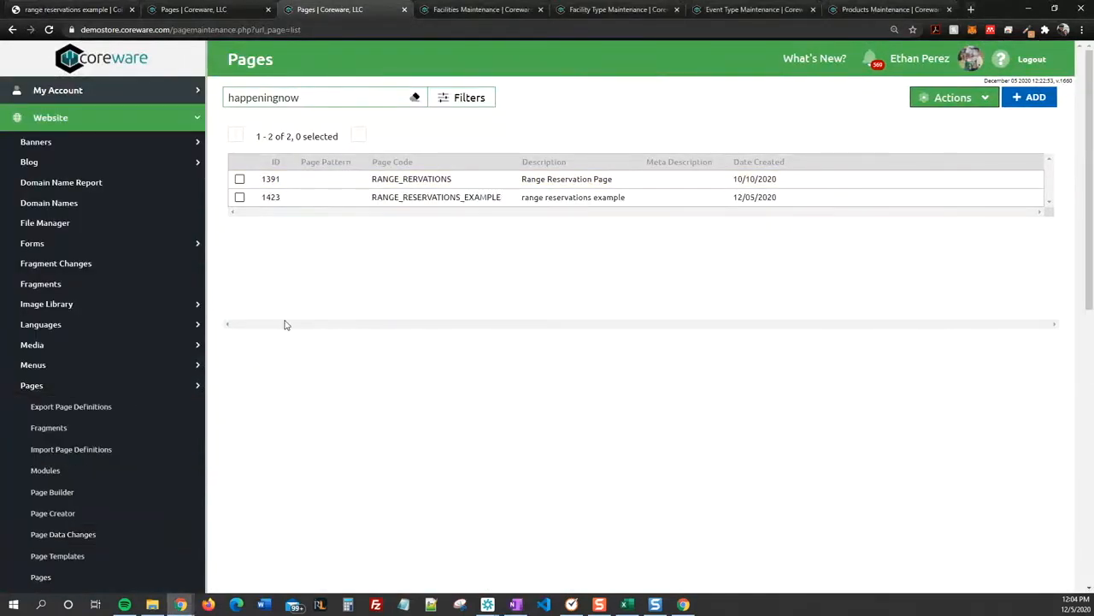
pyautogui.hotkey('ctrl', 'g')
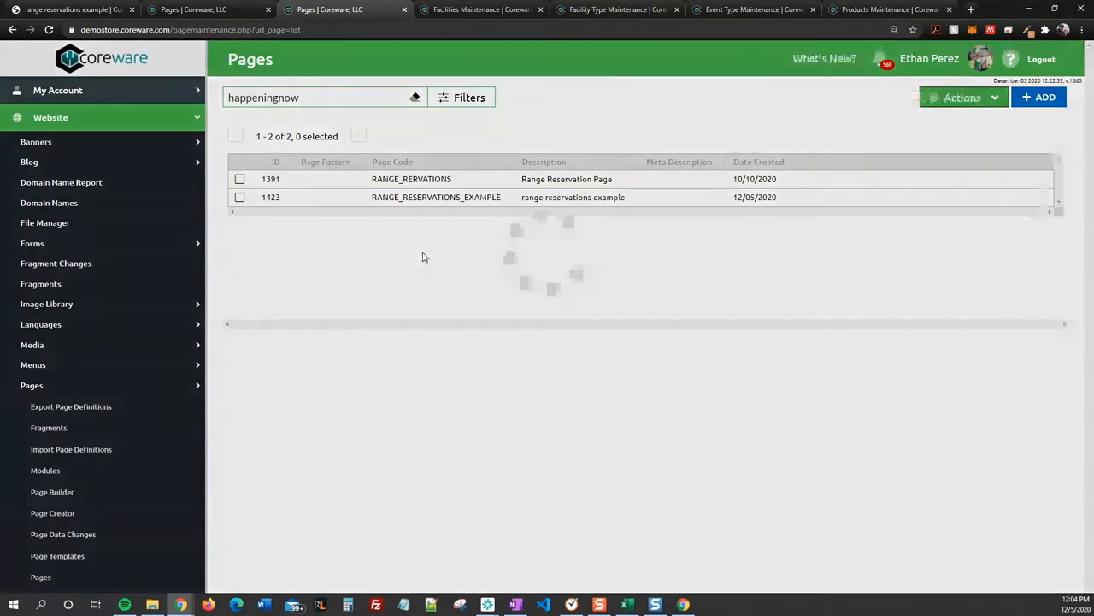
pyautogui.write('pages')
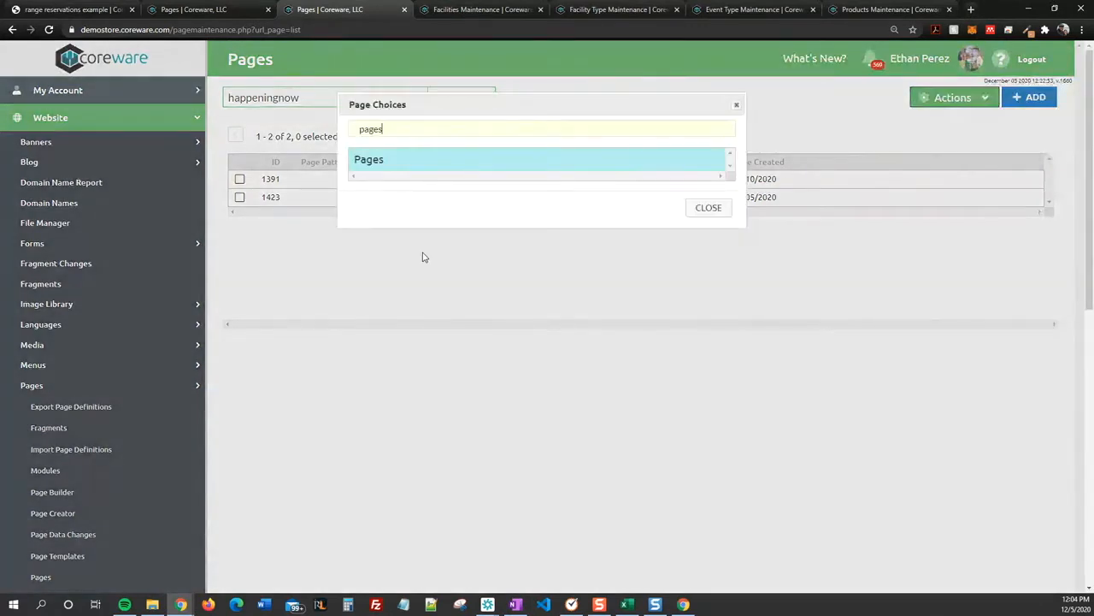
pyautogui.press('Return')
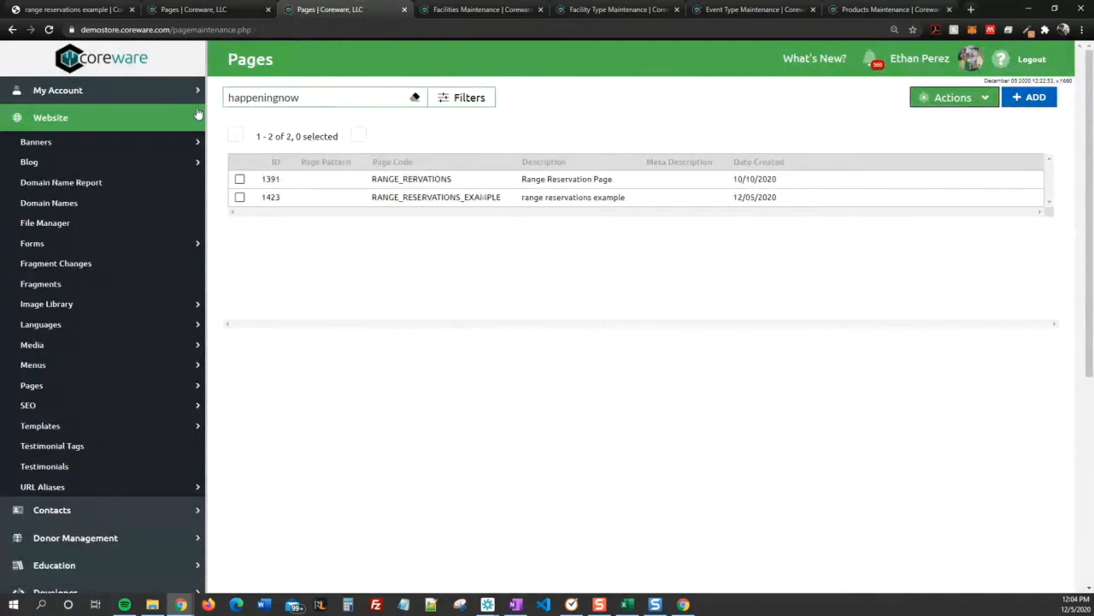
# Step: Add a new page with the description "rifle lane EXAMPLE" and the page code RIFLE_LANE_EXAMPLE
pyautogui.click(1042, 104)
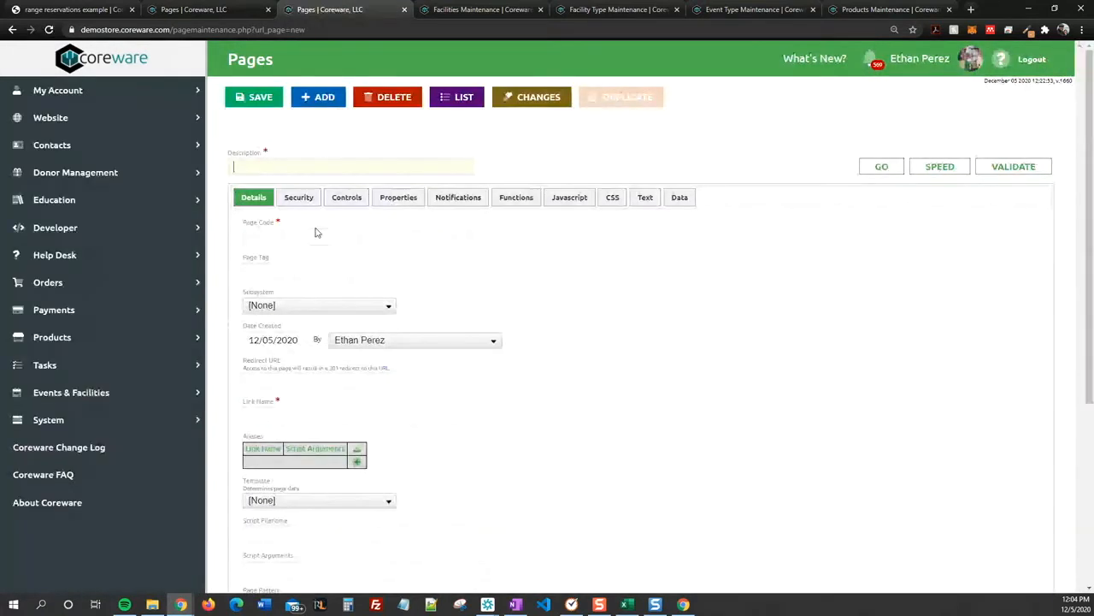
pyautogui.click(287, 166)
pyautogui.write('rifle lane EXAMPLE')
pyautogui.click(305, 241)
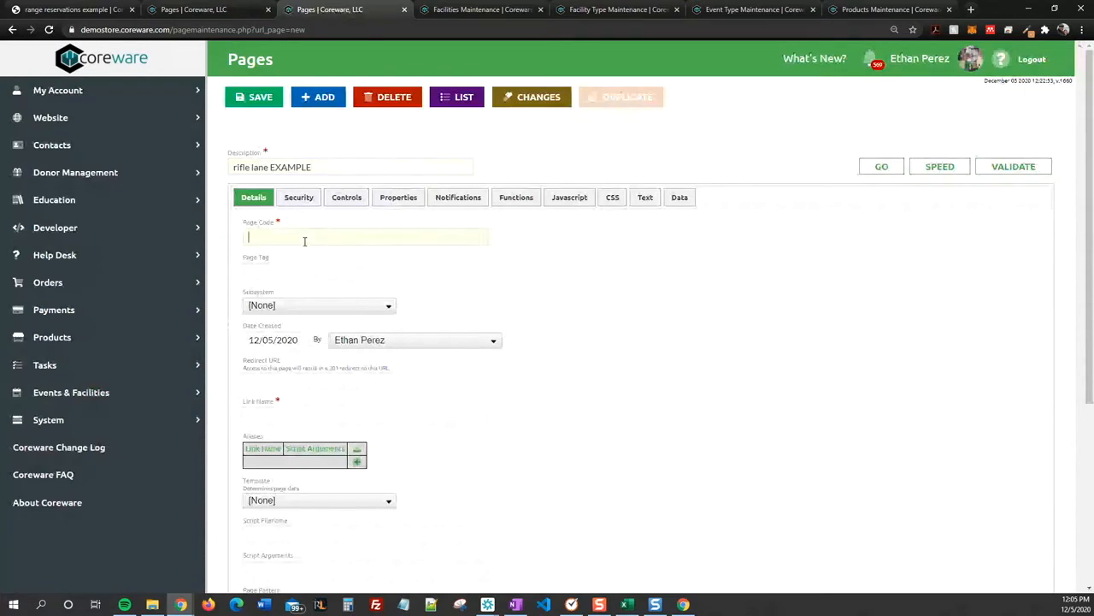
pyautogui.moveTo(313, 167); pyautogui.dragTo(220, 176)
pyautogui.hotkey('ctrl', 'c')
pyautogui.click(289, 236)
pyautogui.hotkey('ctrl', 'v')
pyautogui.click(574, 269)
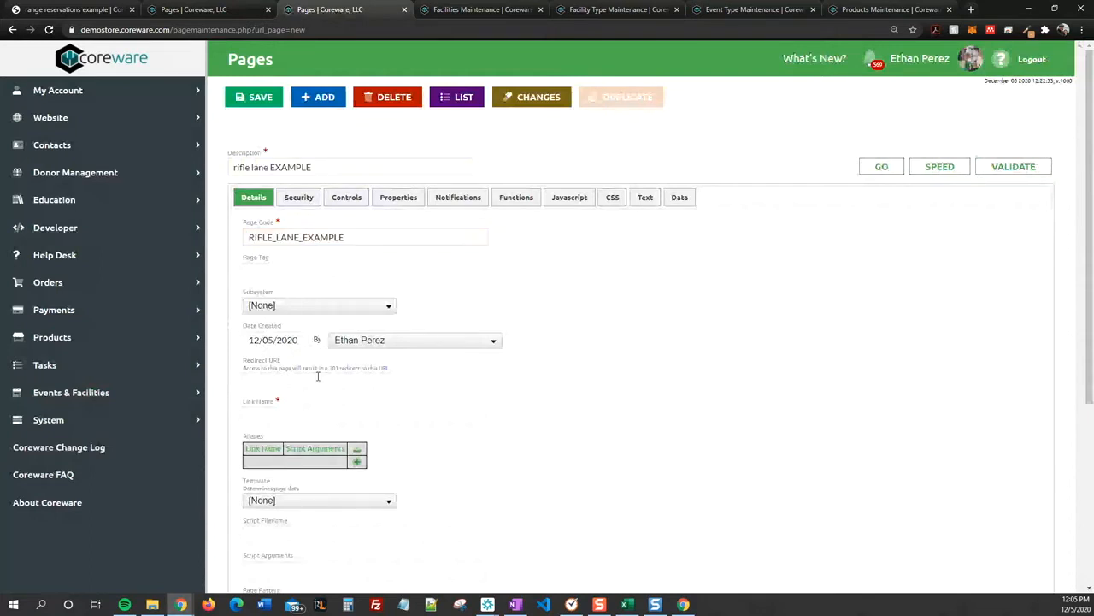
# Step: Set the page's link name to "rifle-lane-example" and its template to "Outdoor Adventures - Template"
pyautogui.click(307, 415)
pyautogui.write('ri')
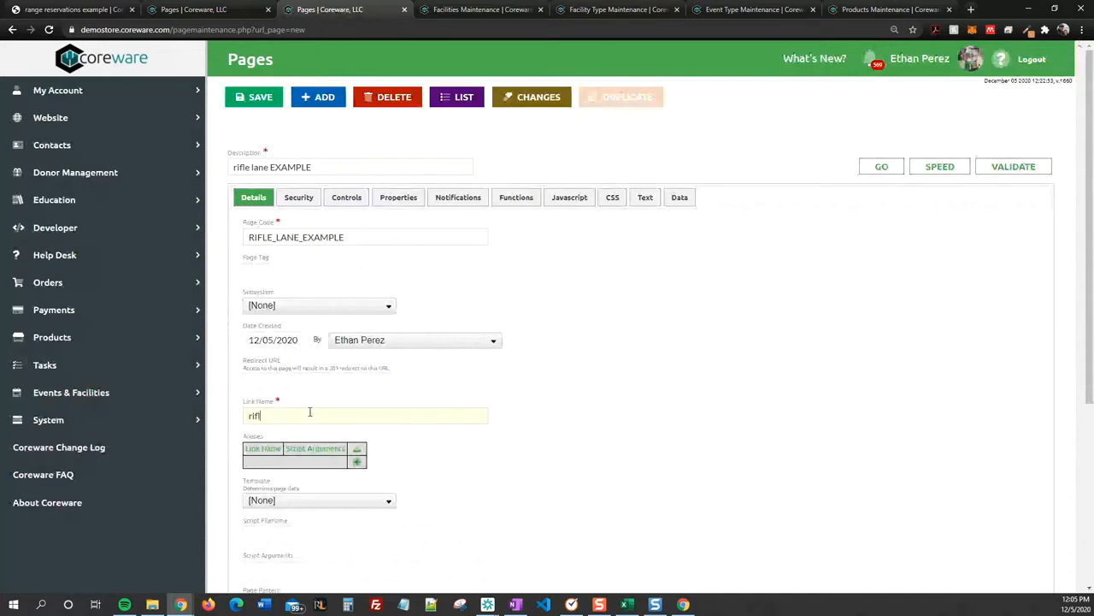
pyautogui.write('fle-lane-example')
pyautogui.click(484, 442)
pyautogui.scroll(-2, 342, 396)
pyautogui.click(333, 389)
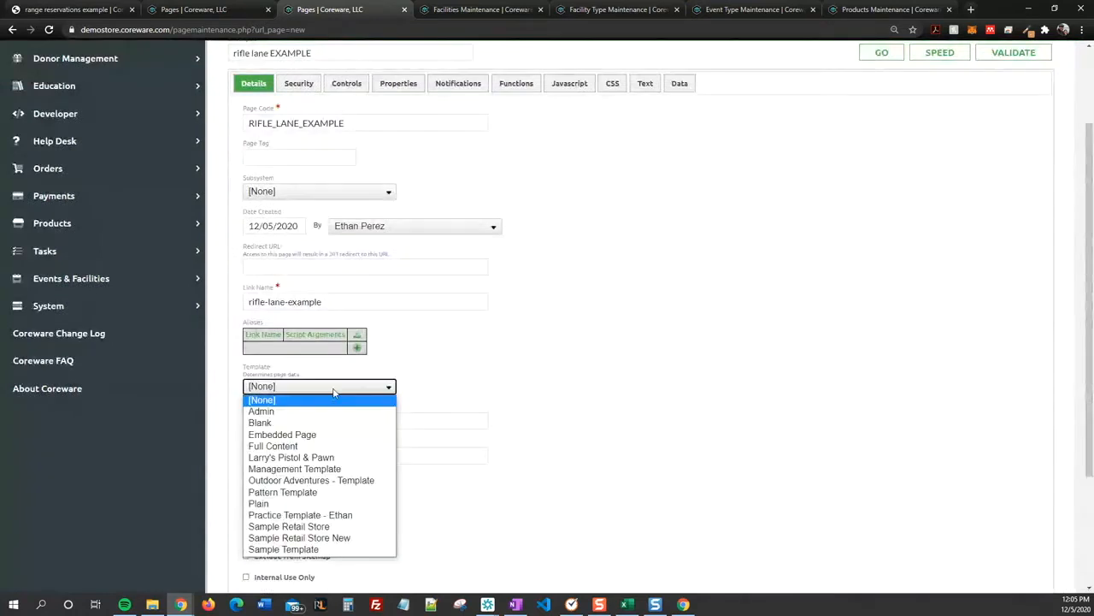
pyautogui.click(313, 481)
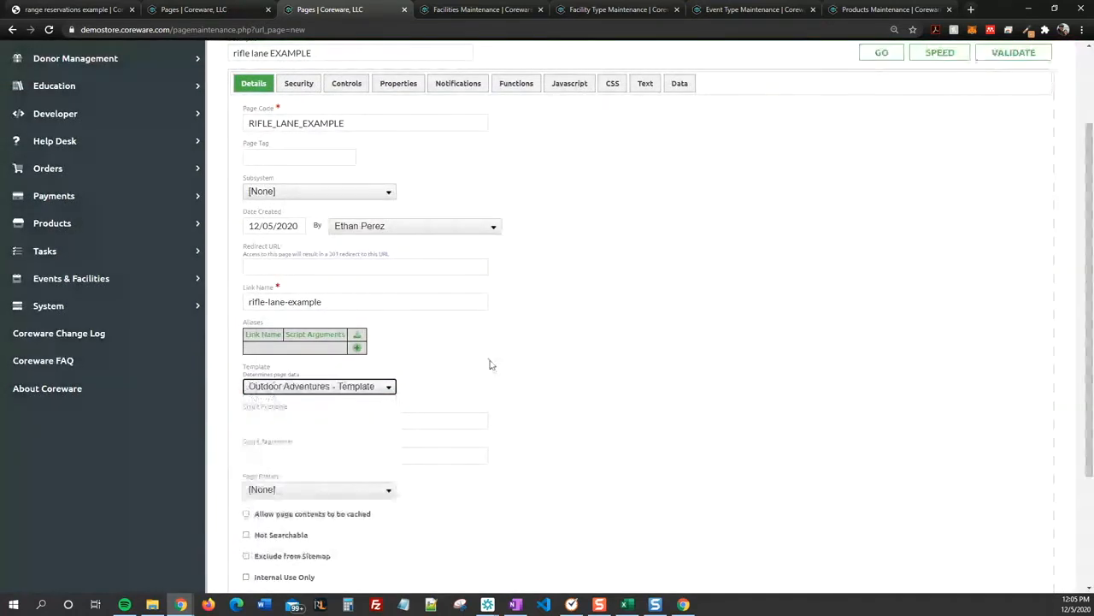
# Step: Set the page's script filename to reservefacility.php
pyautogui.click(354, 420)
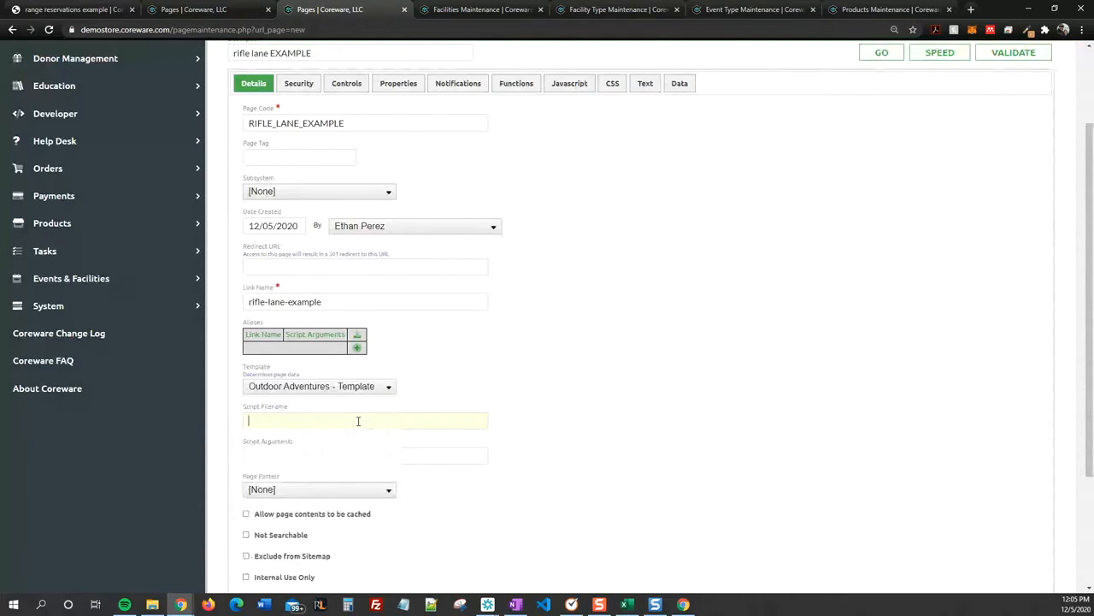
pyautogui.write('reservefacility.php')
pyautogui.scroll(-2, 508, 366)
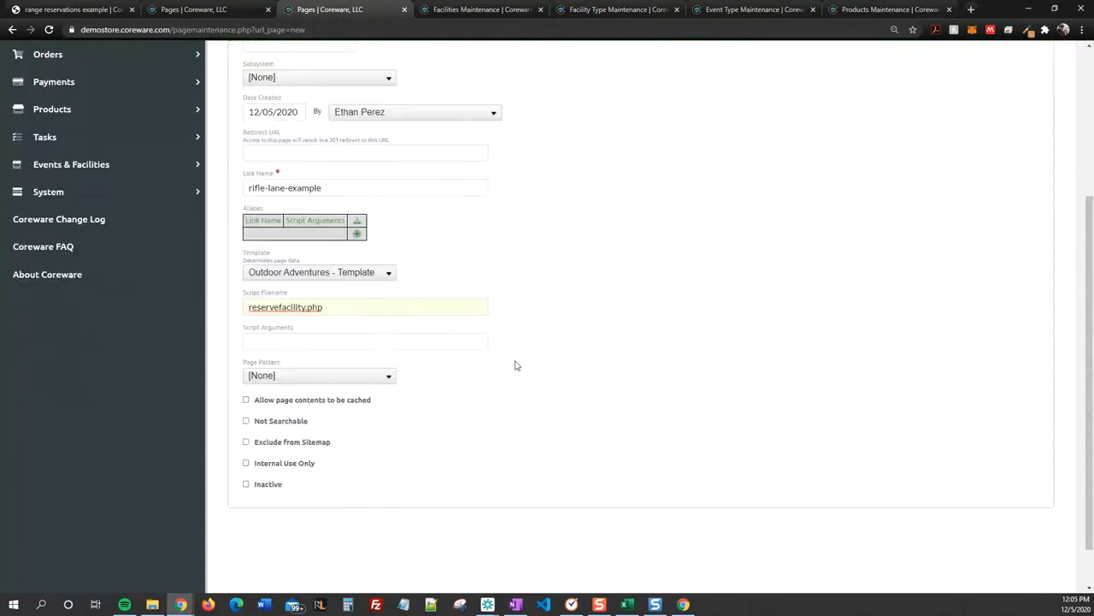
# Step: Add a security access rule for user type Member with Users enabled and permissions set to Full Access
pyautogui.scroll(2, 508, 376)
pyautogui.click(298, 83)
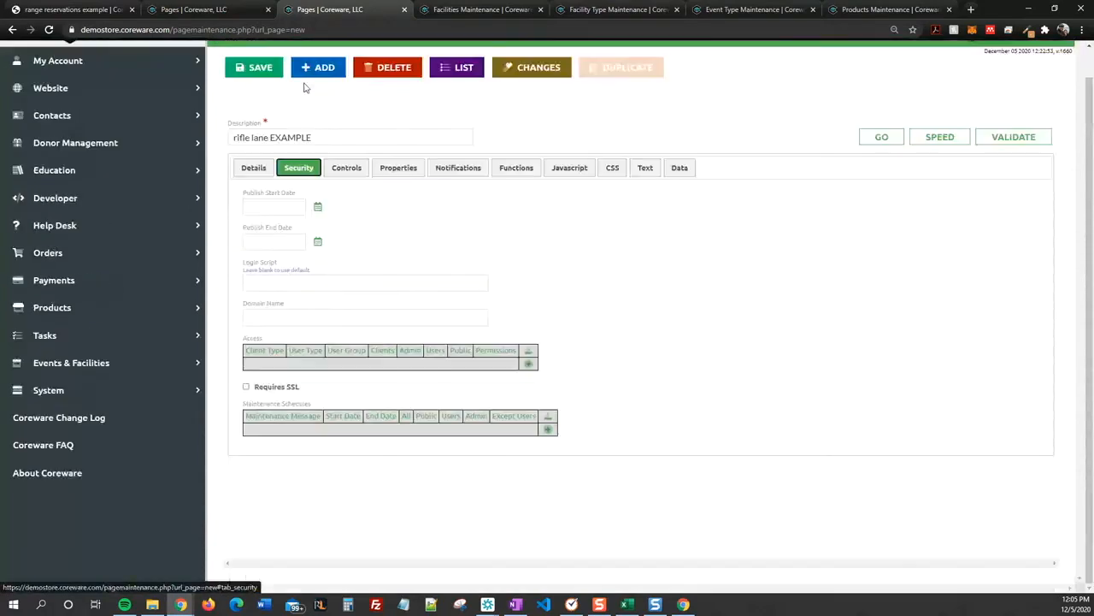
pyautogui.click(529, 361)
pyautogui.click(434, 370)
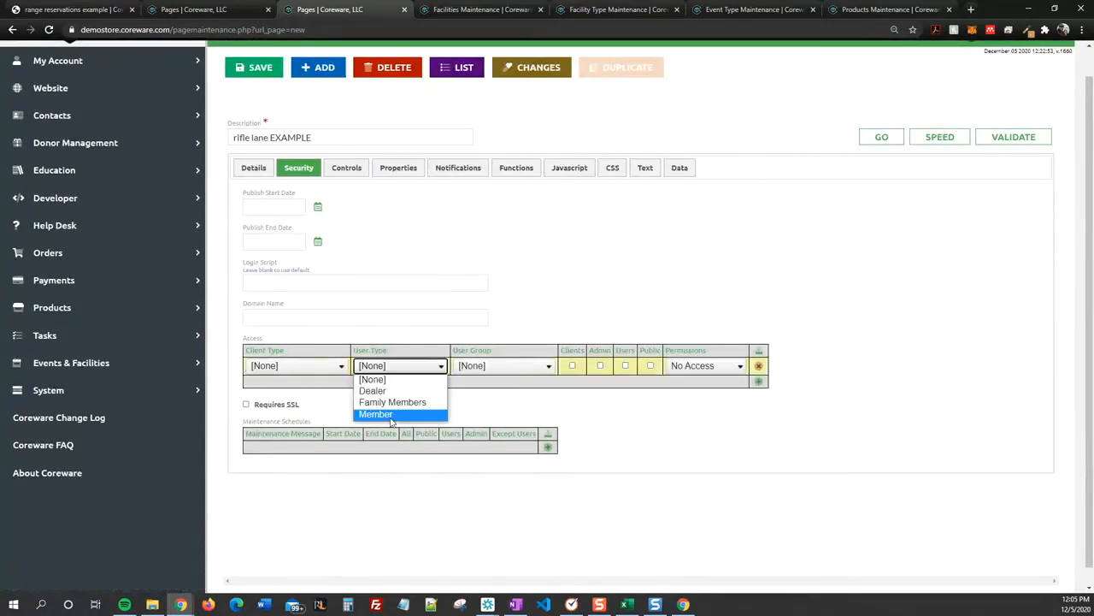
pyautogui.click(386, 415)
pyautogui.click(625, 366)
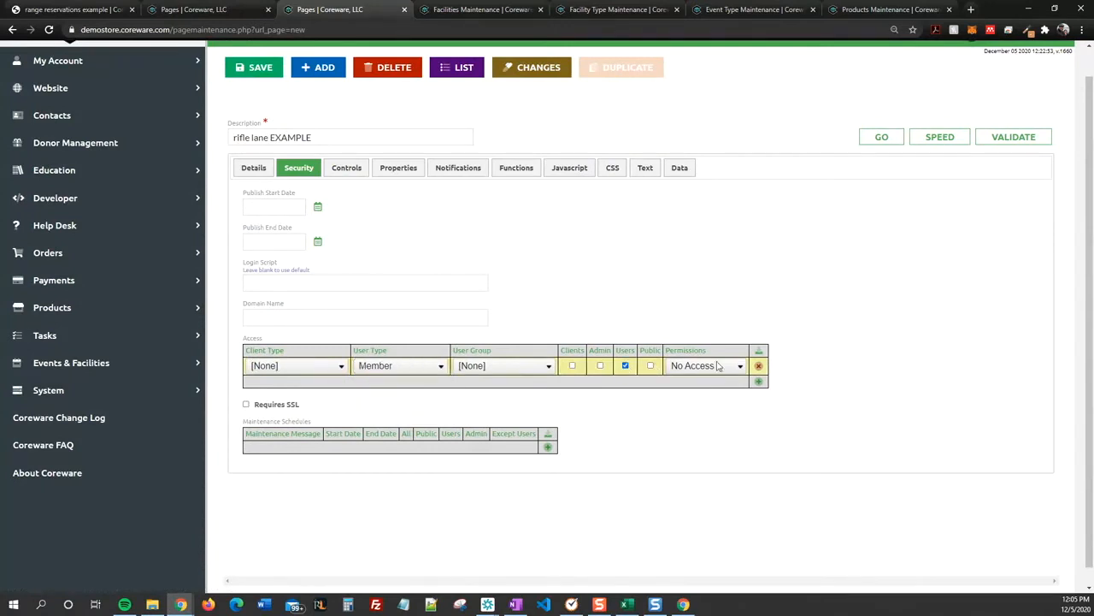
pyautogui.click(720, 366)
pyautogui.click(696, 426)
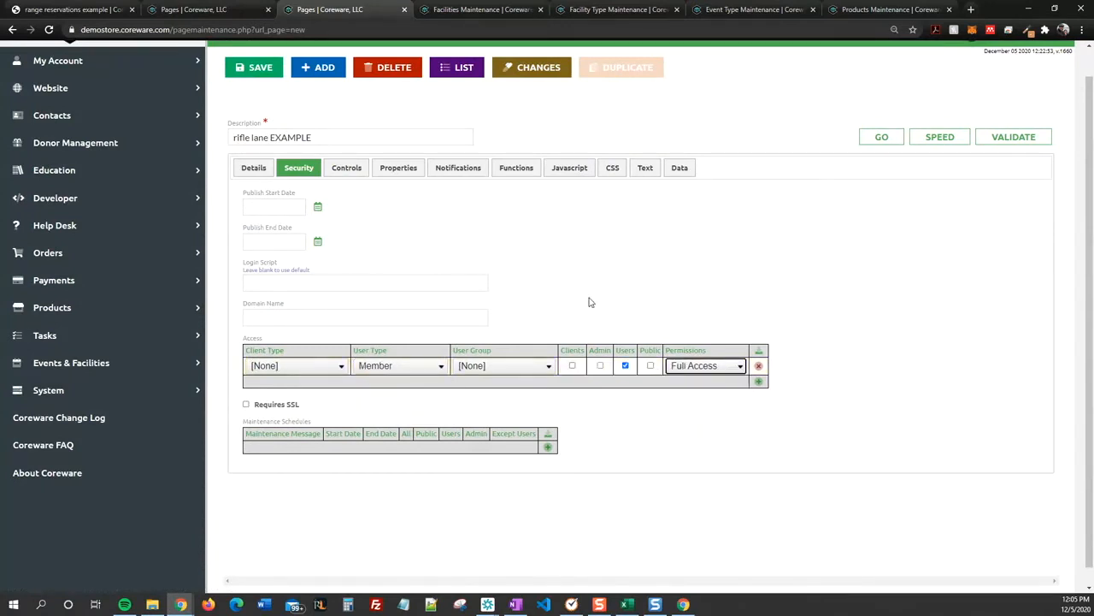
# Step: Add four blank text chunk rows to the page
pyautogui.scroll(1, 590, 304)
pyautogui.click(645, 196)
pyautogui.scroll(-3, 351, 430)
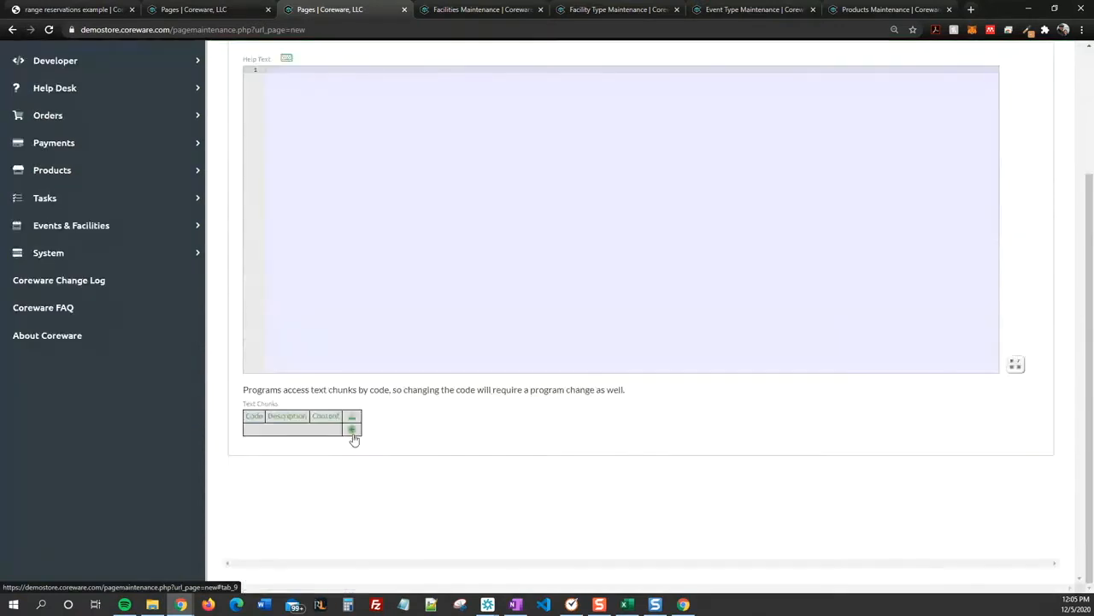
pyautogui.click(351, 430)
pyautogui.click(653, 448)
pyautogui.click(652, 468)
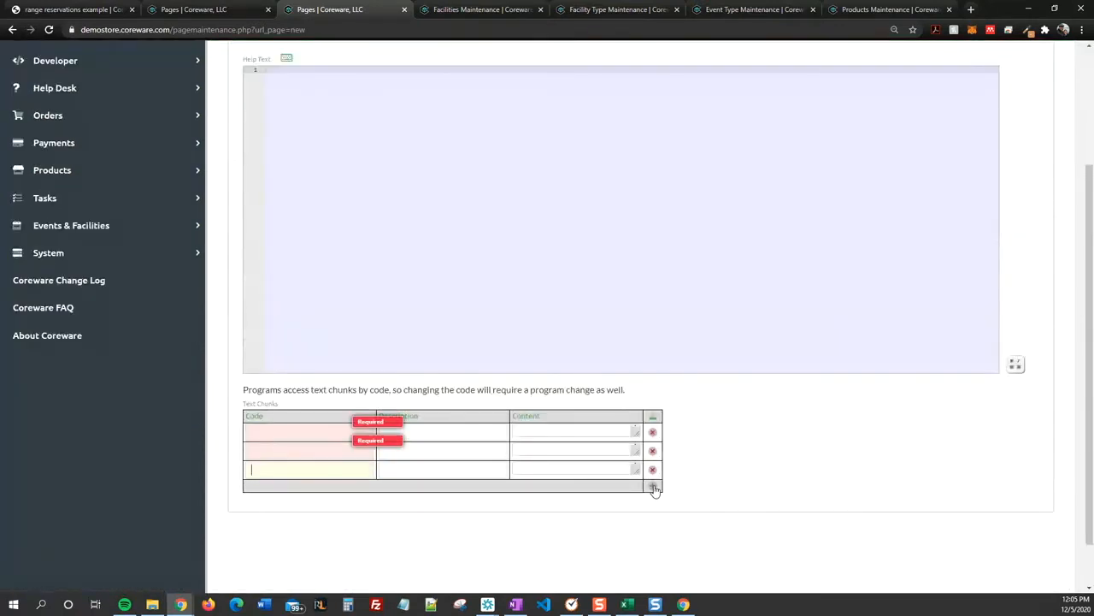
pyautogui.click(652, 486)
# Step: Fill the first text chunk with code DAYS_AHEAD, description "how many days ahead someone can reserve a lane" and content 1
pyautogui.click(322, 433)
pyautogui.write('days ahead')
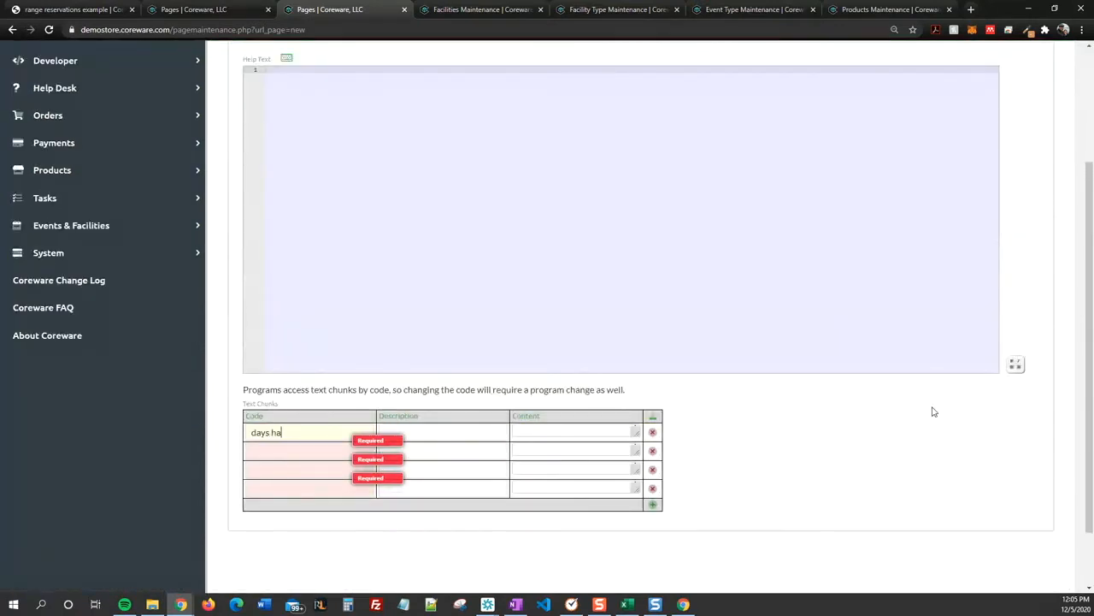
pyautogui.click(434, 433)
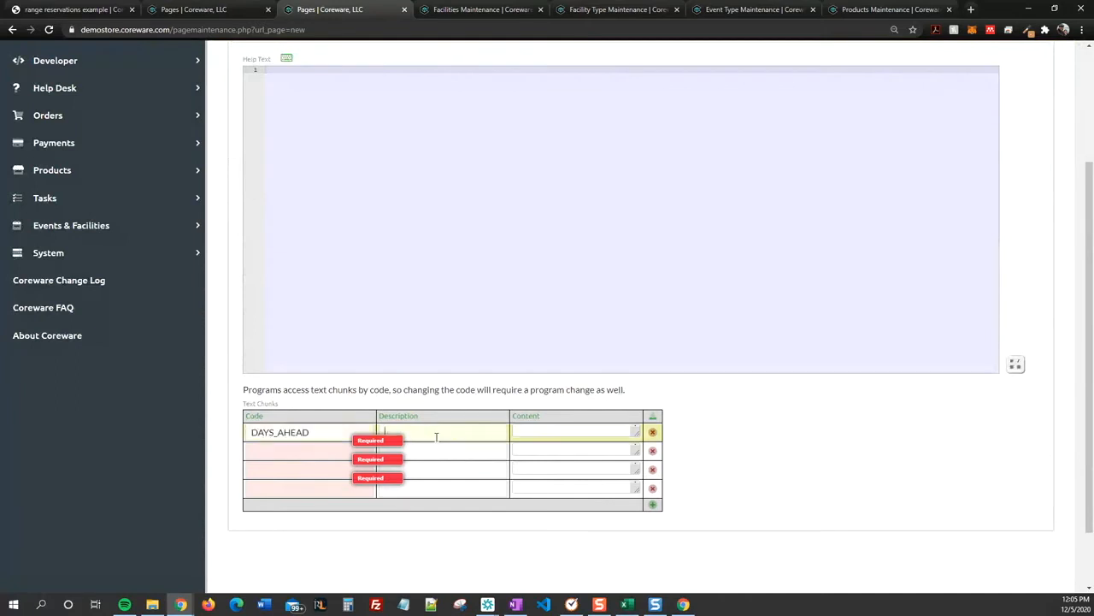
pyautogui.write('how many days')
pyautogui.write(' ahead someone can')
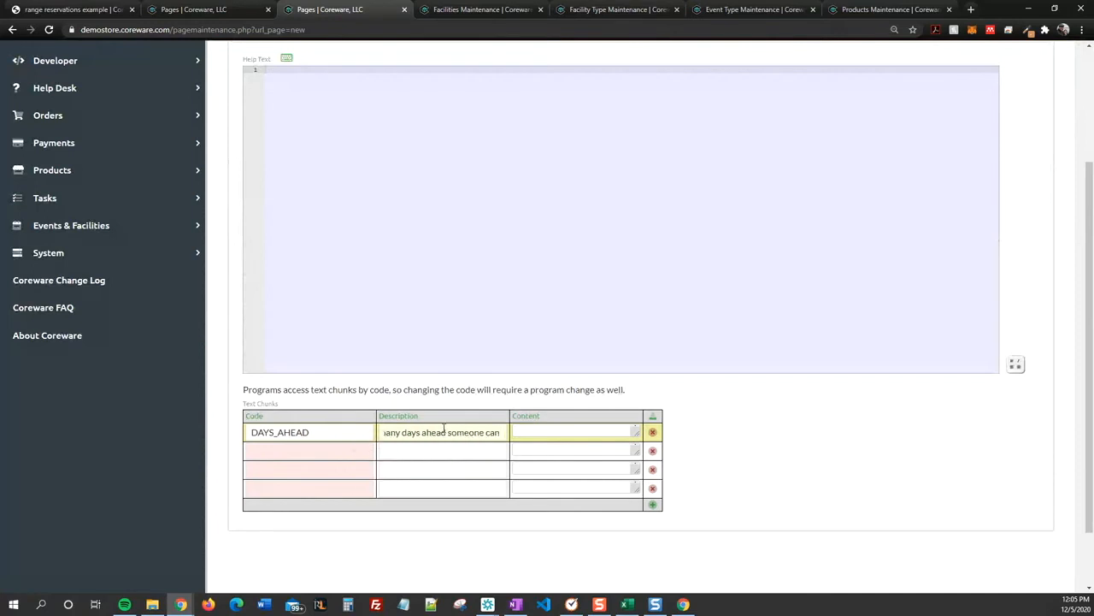
pyautogui.write(' reserve a lane')
pyautogui.click(611, 440)
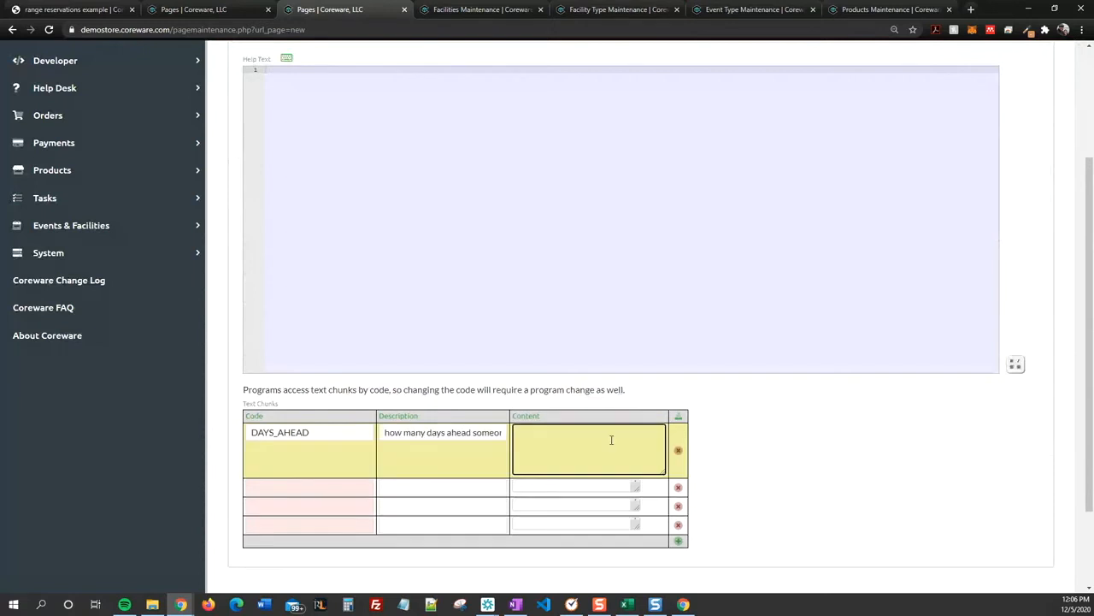
pyautogui.write('1')
pyautogui.press('Tab')
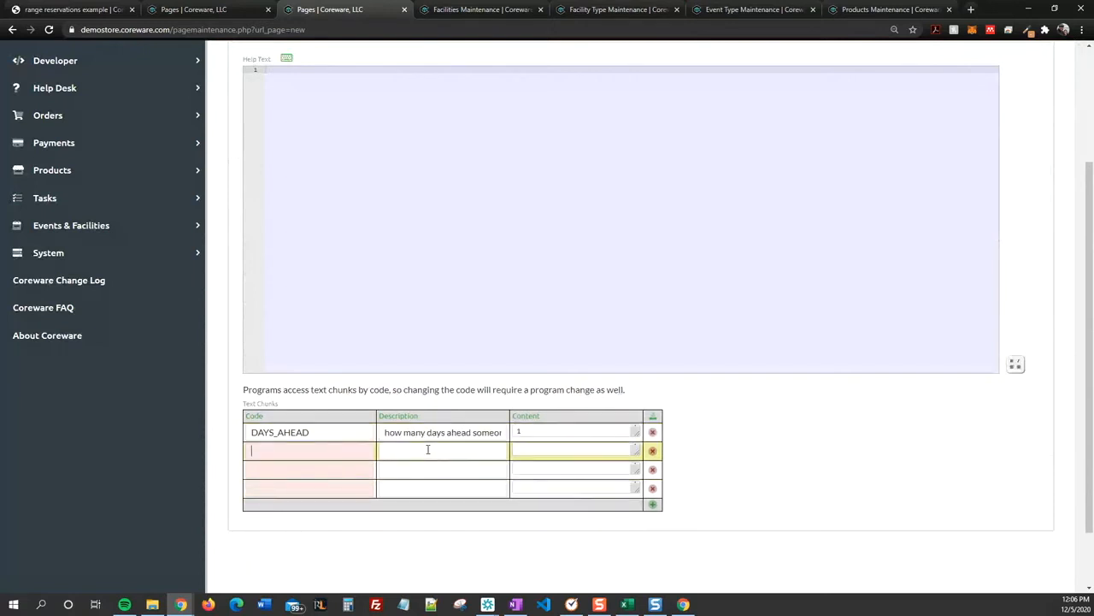
# Step: Check the user type in the page's security access rule and return to the text chunks
pyautogui.scroll(2, 449, 342)
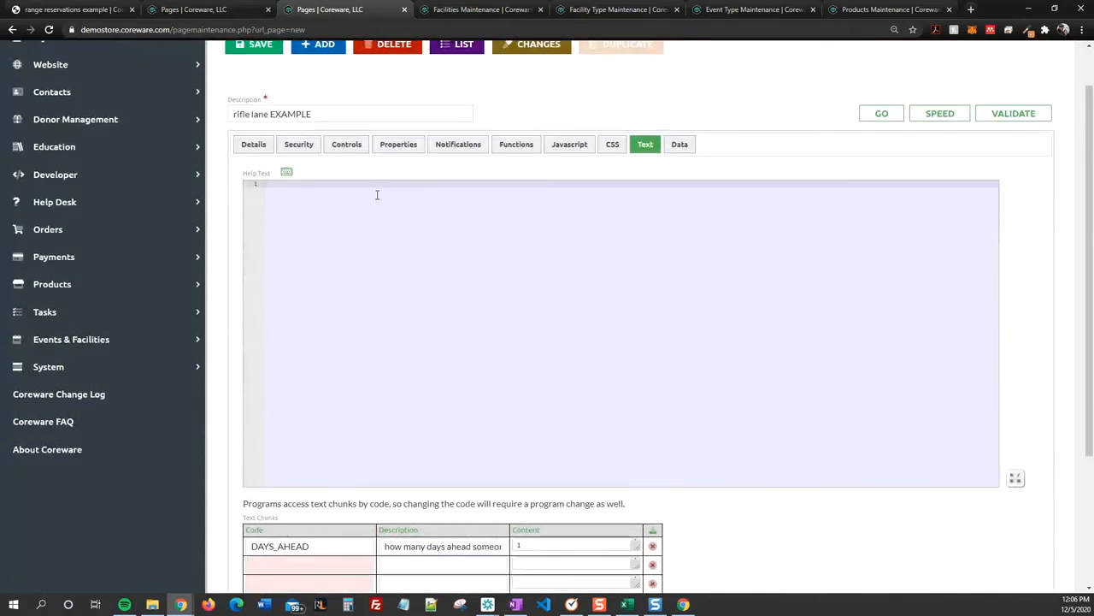
pyautogui.click(298, 144)
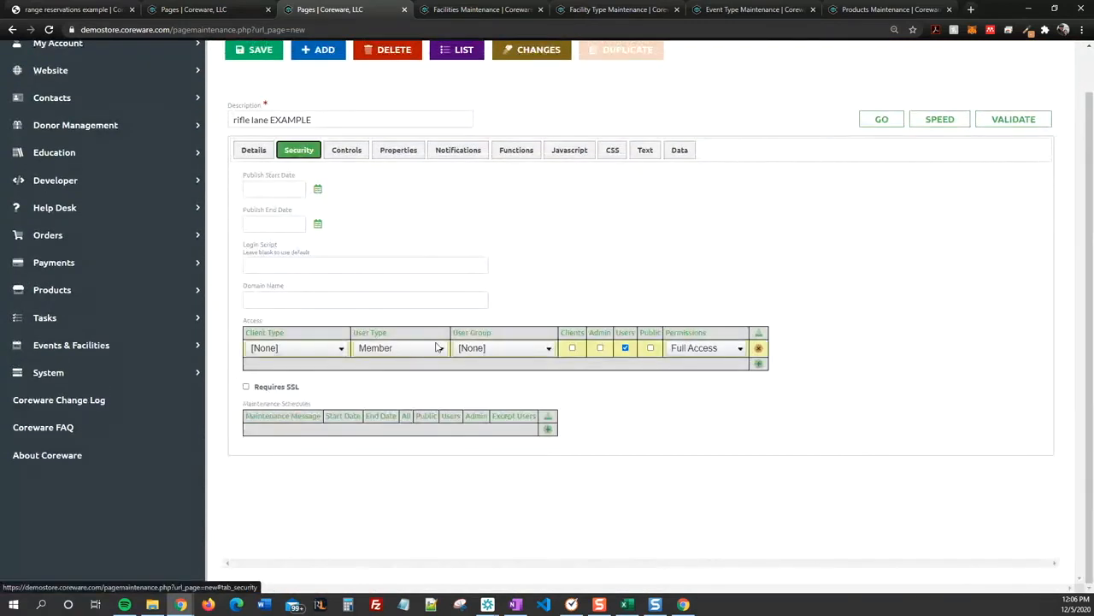
pyautogui.click(645, 149)
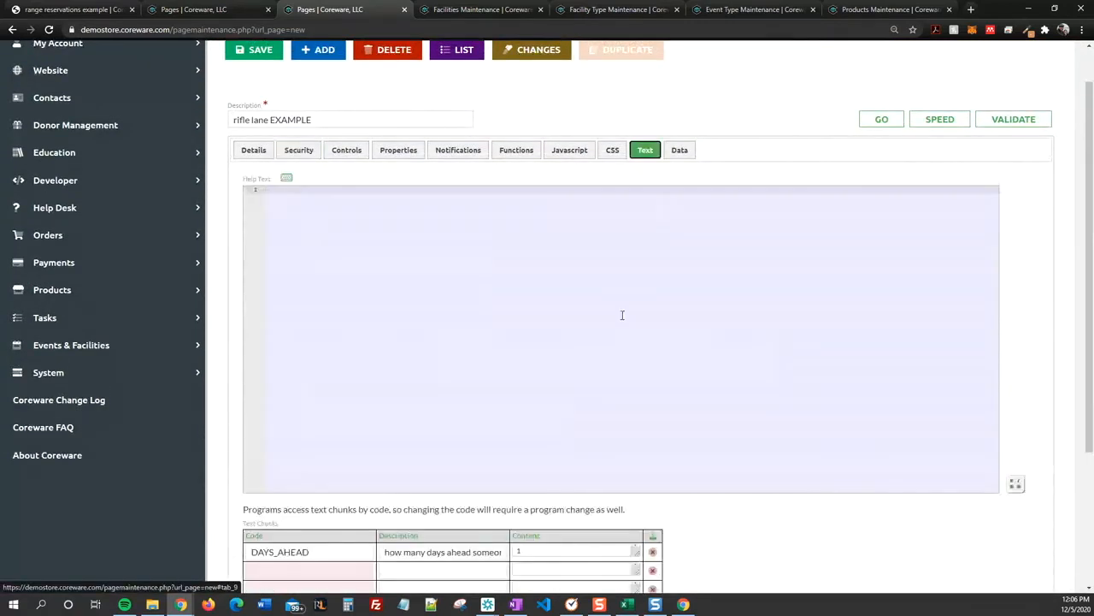
pyautogui.scroll(-3, 622, 315)
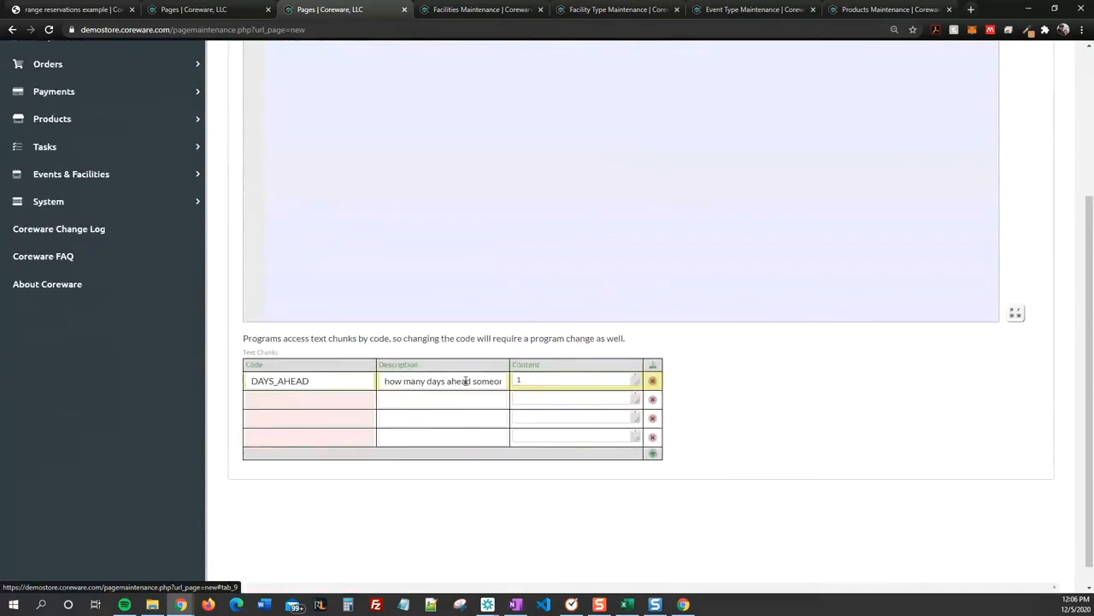
pyautogui.scroll(1, 742, 432)
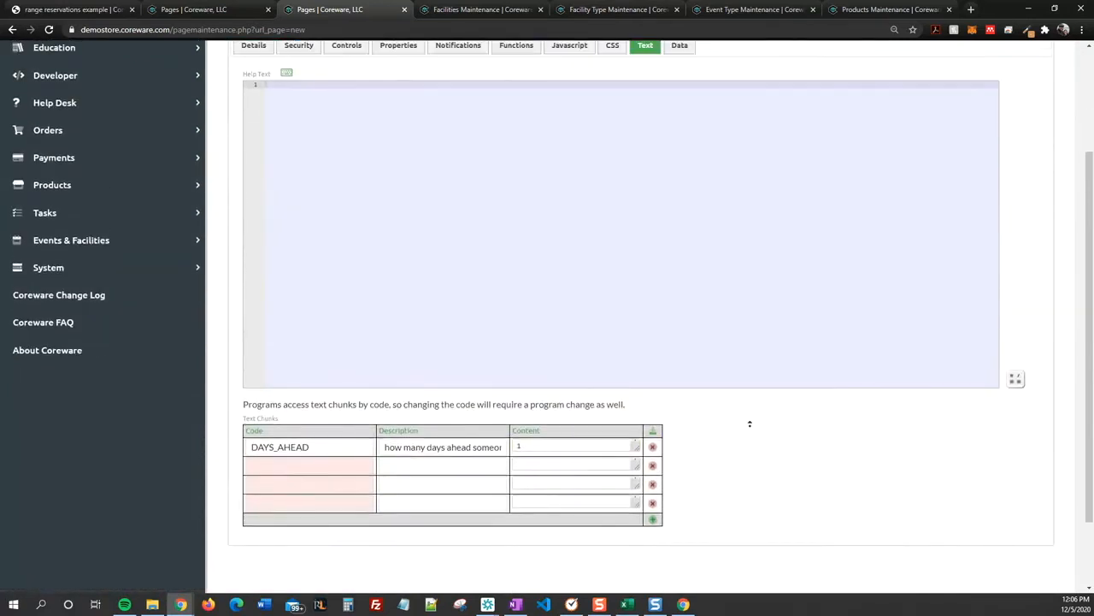
pyautogui.scroll(1, 750, 423)
# Step: Fill the second text chunk with code DAYS_AHEAD_USER_TYPE_MEMBER, description "days ahead - member" and content 14
pyautogui.click(552, 472)
pyautogui.click(318, 526)
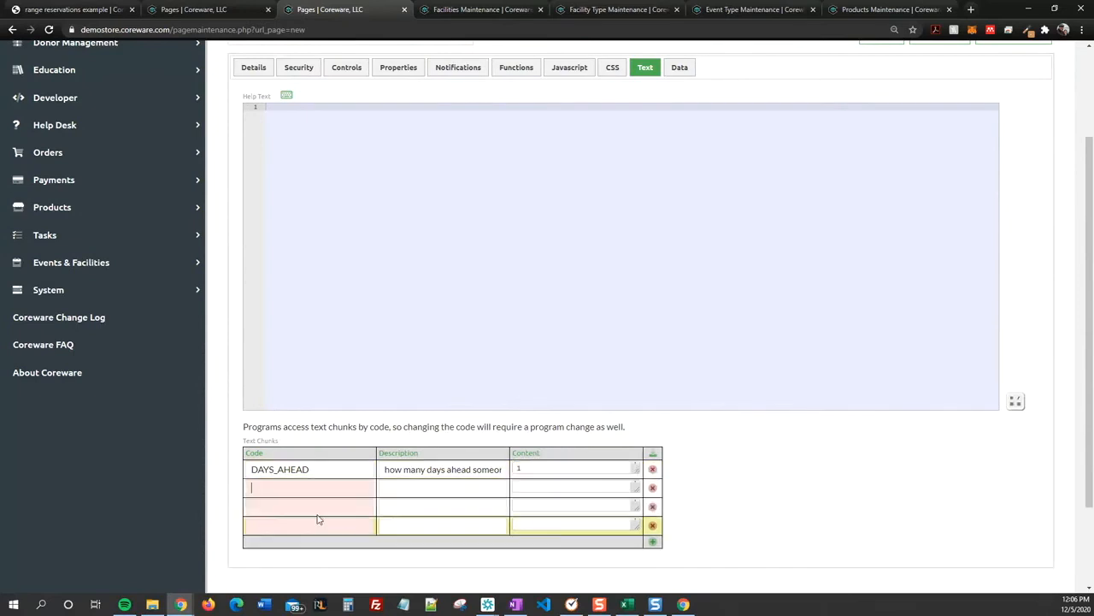
pyautogui.write('days ahead u')
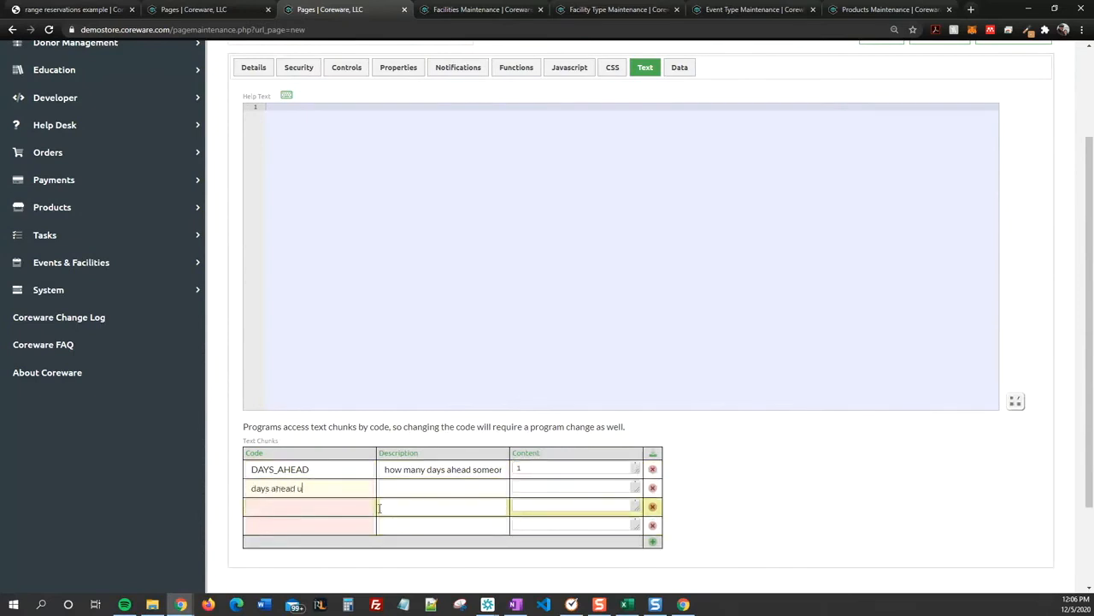
pyautogui.write('ser type number')
pyautogui.click(411, 490)
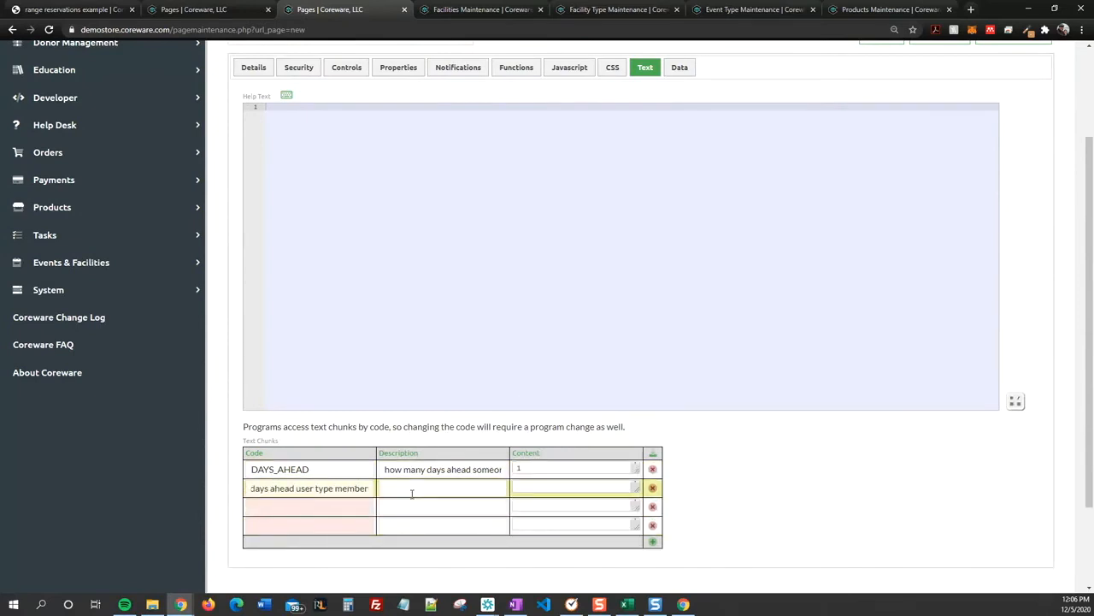
pyautogui.write('days ahead - member')
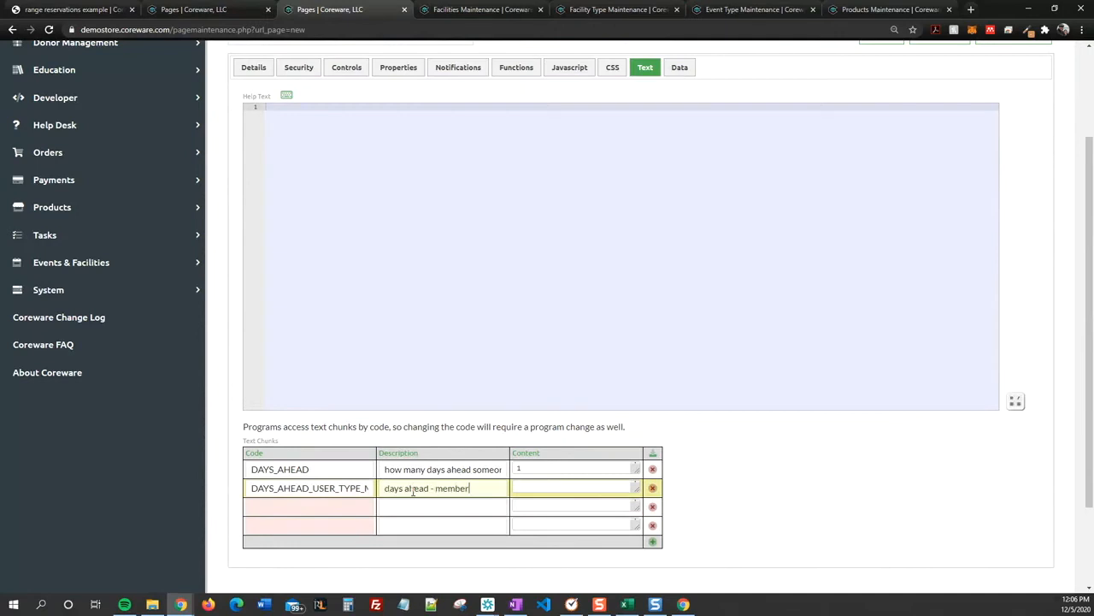
pyautogui.click(526, 503)
pyautogui.click(540, 488)
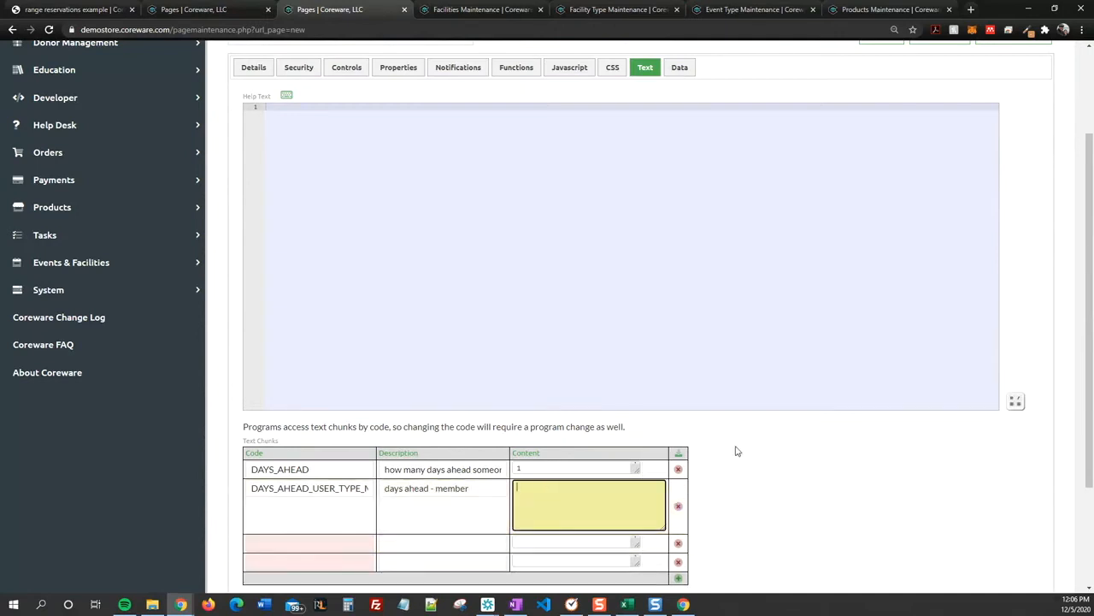
pyautogui.click(572, 505)
pyautogui.write('14')
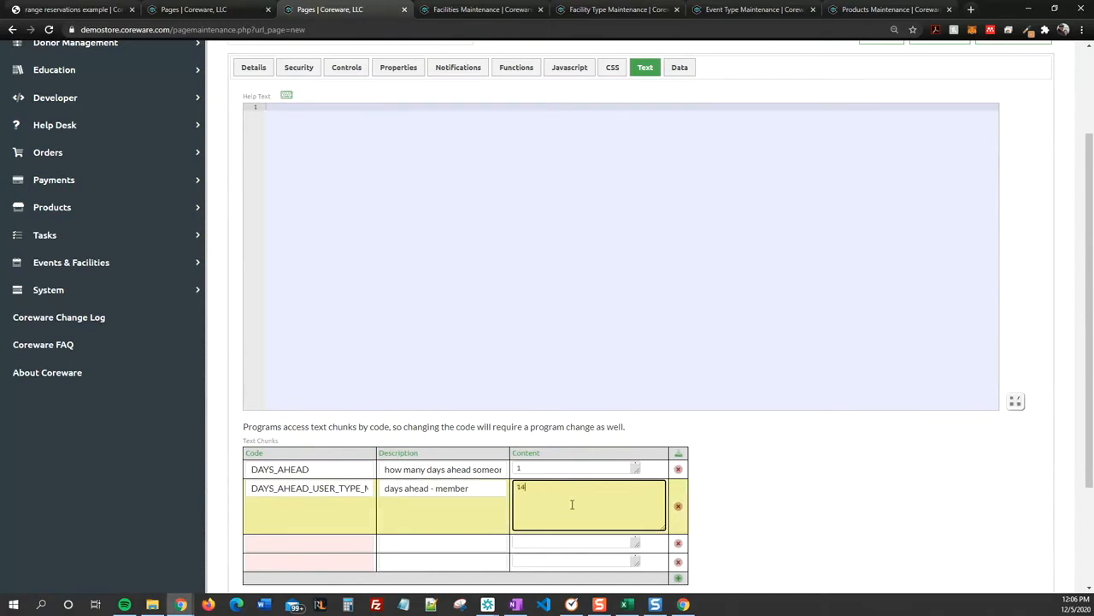
pyautogui.click(762, 450)
# Step: Enter the codes START_HOUR and END_HOUR for the third and fourth text chunks
pyautogui.click(292, 502)
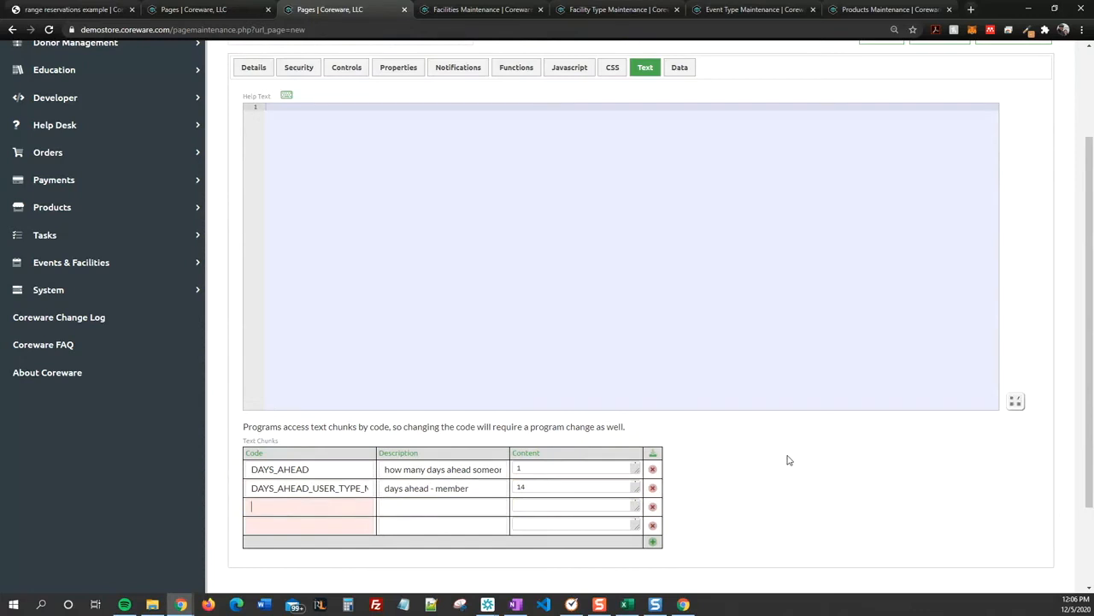
pyautogui.write('start hour')
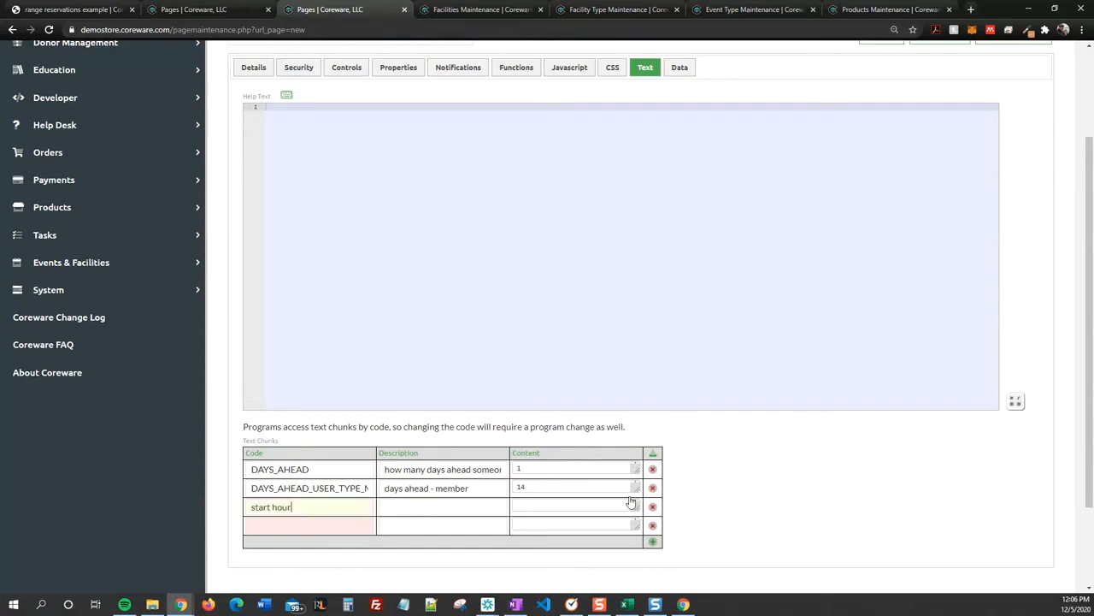
pyautogui.click(345, 524)
pyautogui.write('end hour')
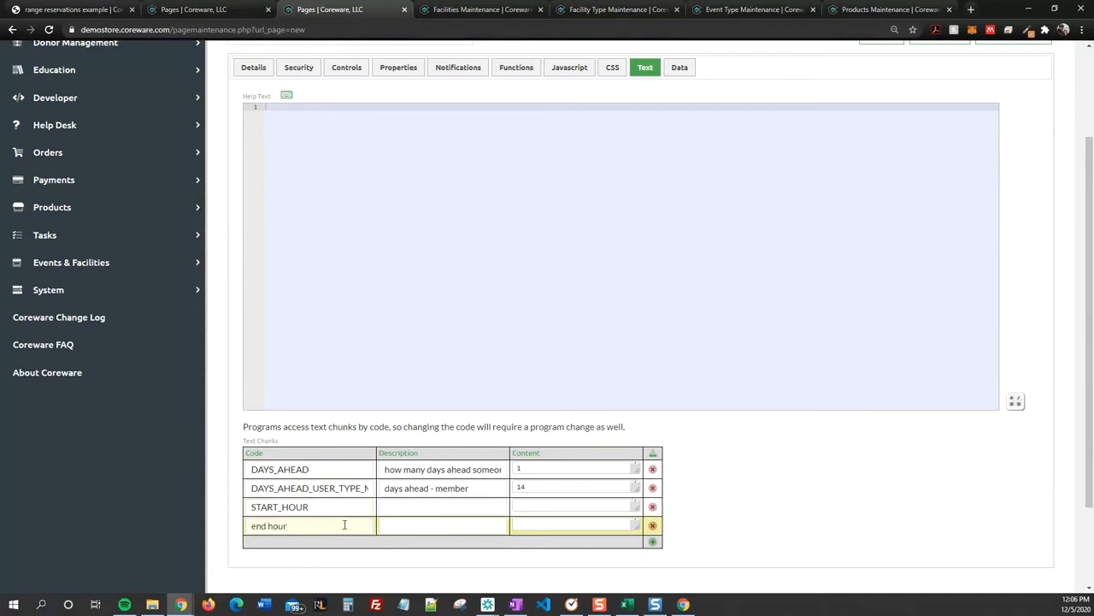
pyautogui.click(406, 507)
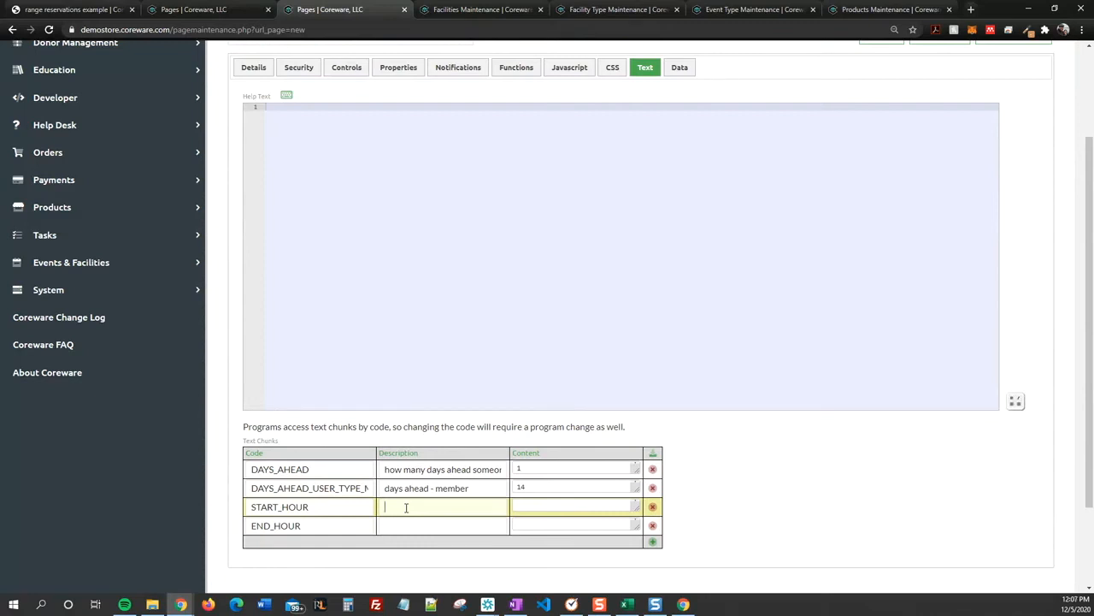
# Step: Set the content of START_HOUR to 22:00 and of END_HOUR to 10:00
pyautogui.click(574, 509)
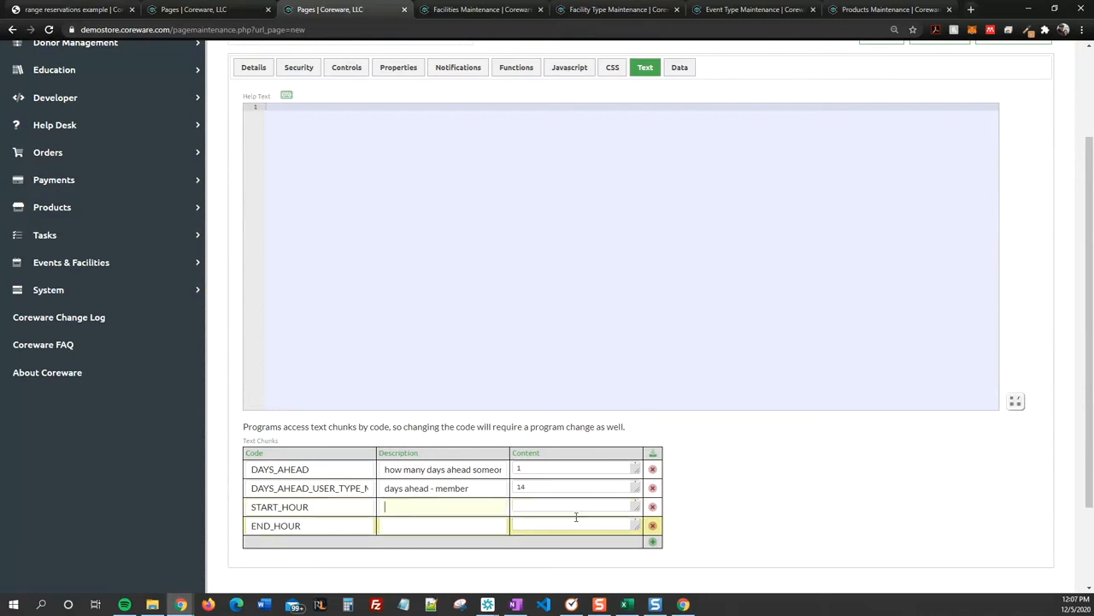
pyautogui.write('22:00')
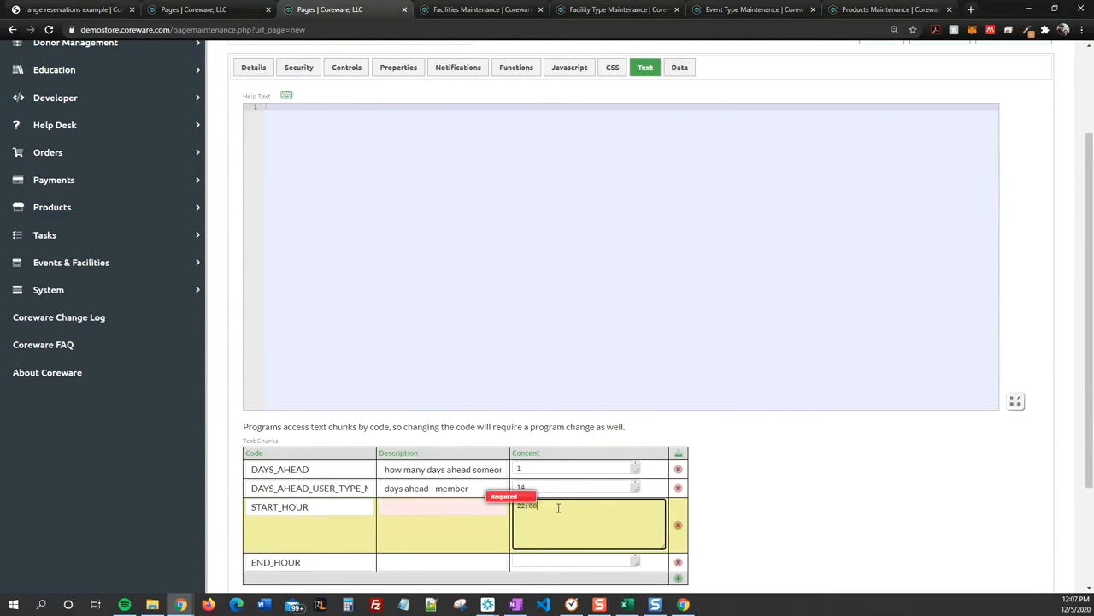
pyautogui.click(571, 562)
pyautogui.write('10:00')
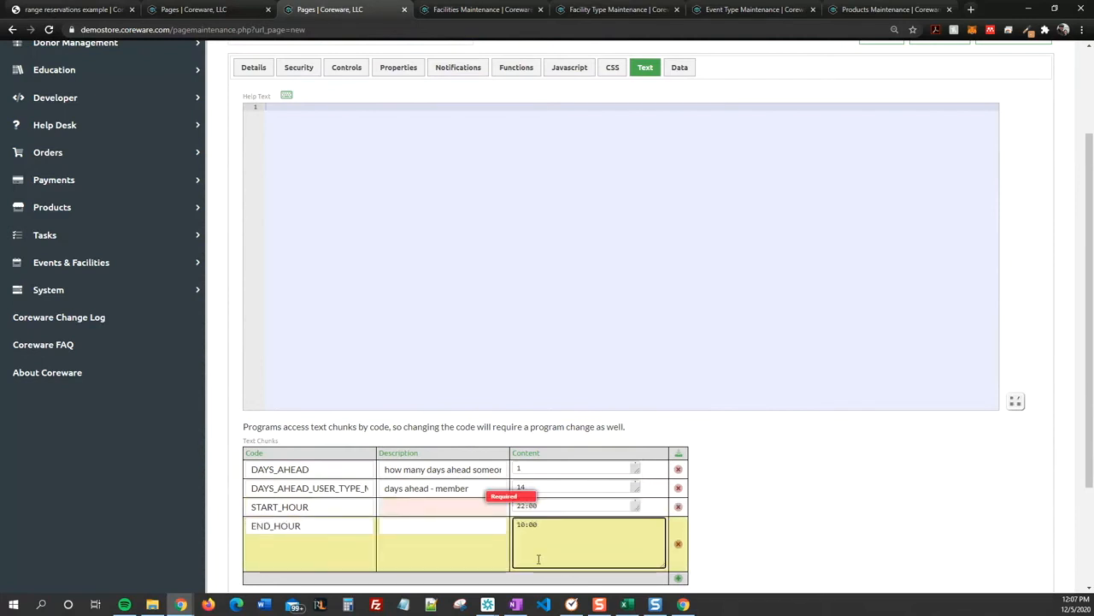
# Step: Give both hour text chunks the description "Removes excess time options" and save the page
pyautogui.click(431, 509)
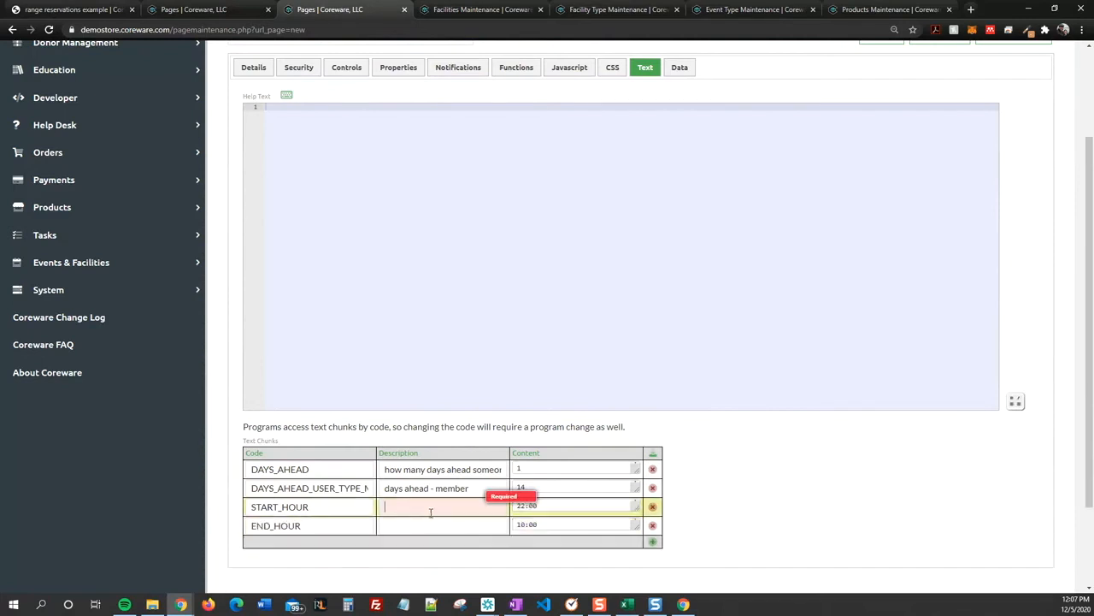
pyautogui.write('R')
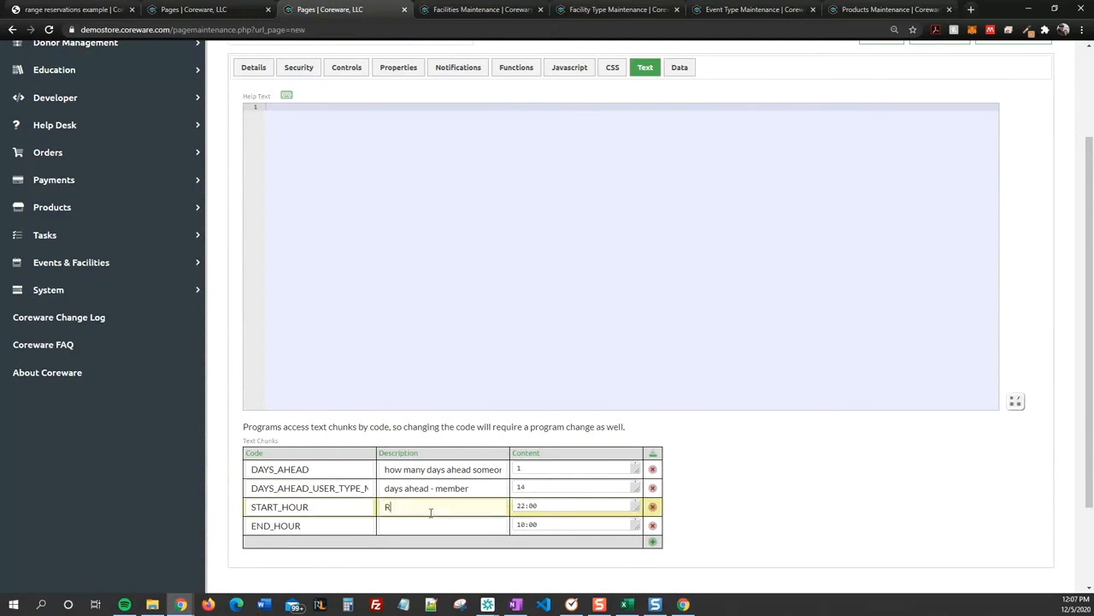
pyautogui.write('emoves excess time options')
pyautogui.moveTo(385, 507); pyautogui.dragTo(523, 511)
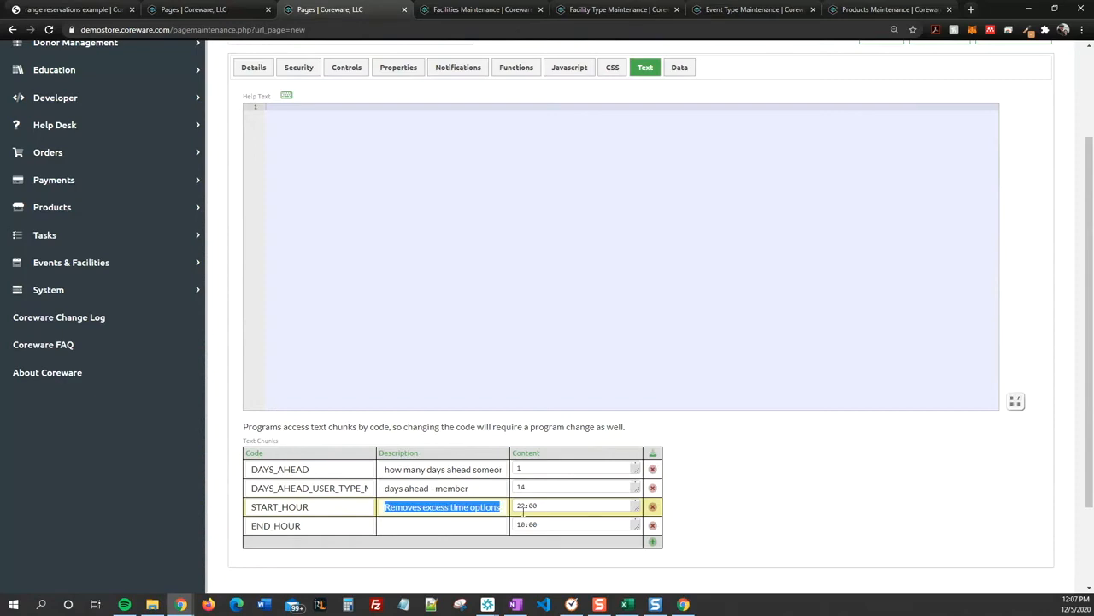
pyautogui.write('Removes excess time options')
pyautogui.click(710, 507)
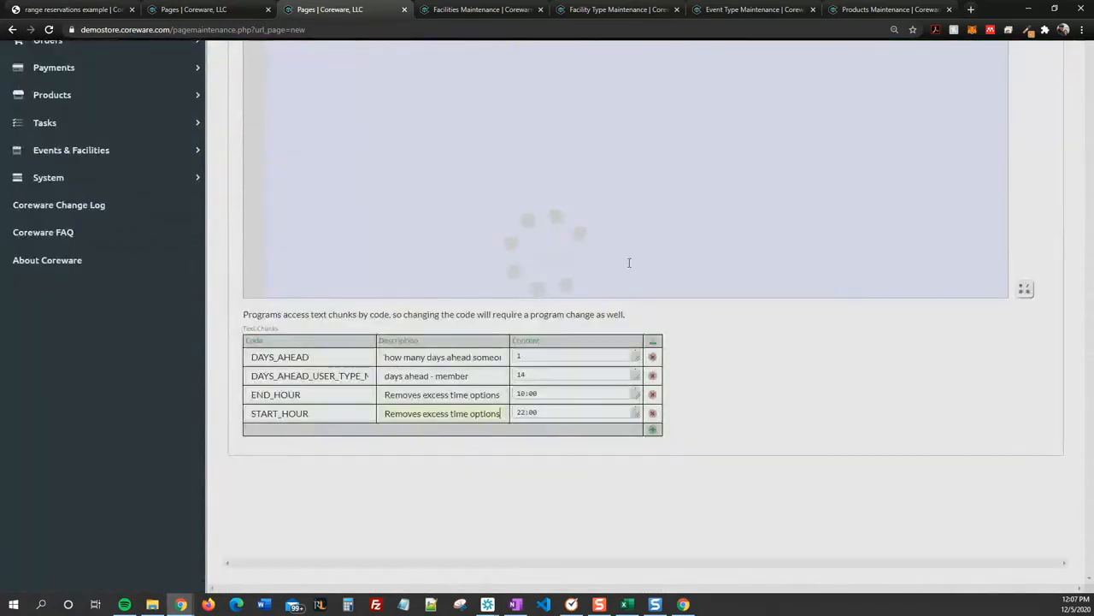
# Step: Copy the link name rifle-lane-example from the rifle lane page's details
pyautogui.scroll(4, 628, 262)
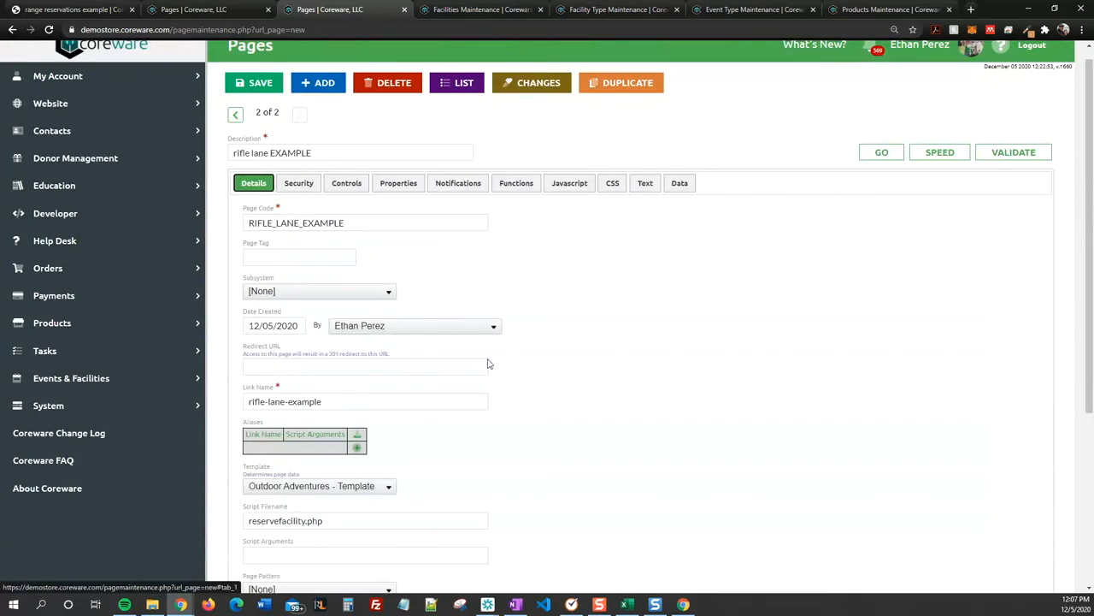
pyautogui.scroll(-1, 487, 365)
pyautogui.scroll(-1, 476, 390)
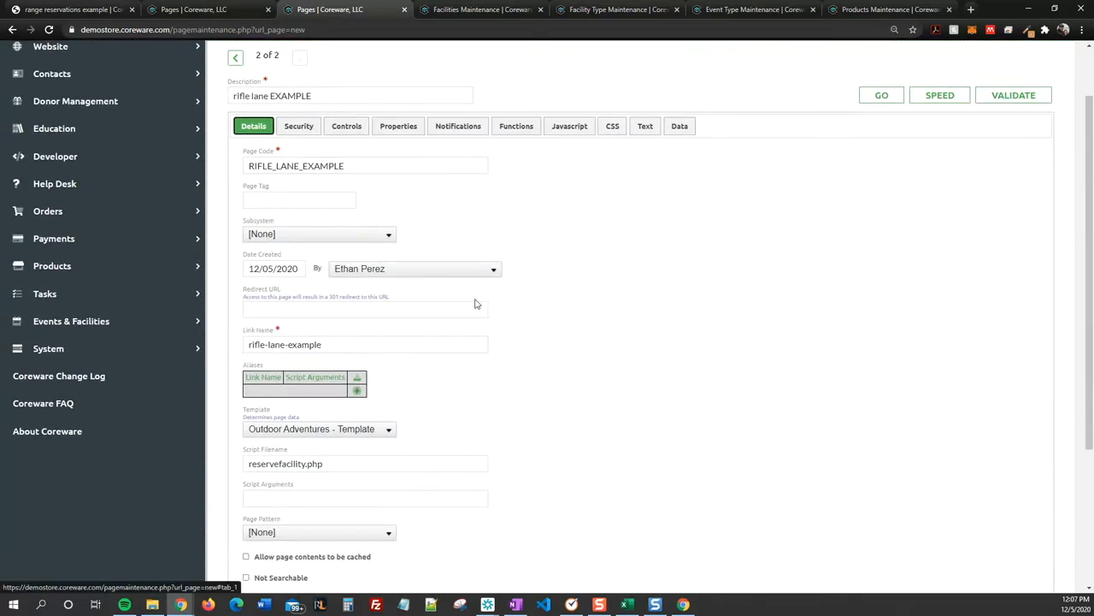
pyautogui.moveTo(338, 344); pyautogui.dragTo(241, 345)
pyautogui.hotkey('ctrl', 'c')
# Step: Switch to the range reservations example page record, check its script filename and show its text chunks
pyautogui.click(88, 12)
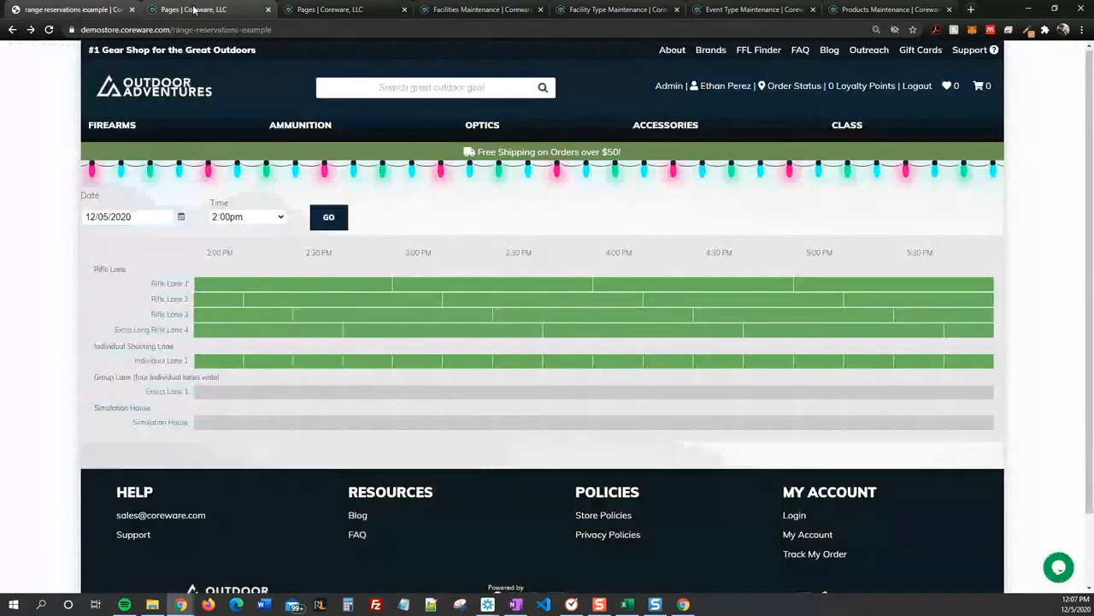
pyautogui.click(195, 9)
pyautogui.click(251, 176)
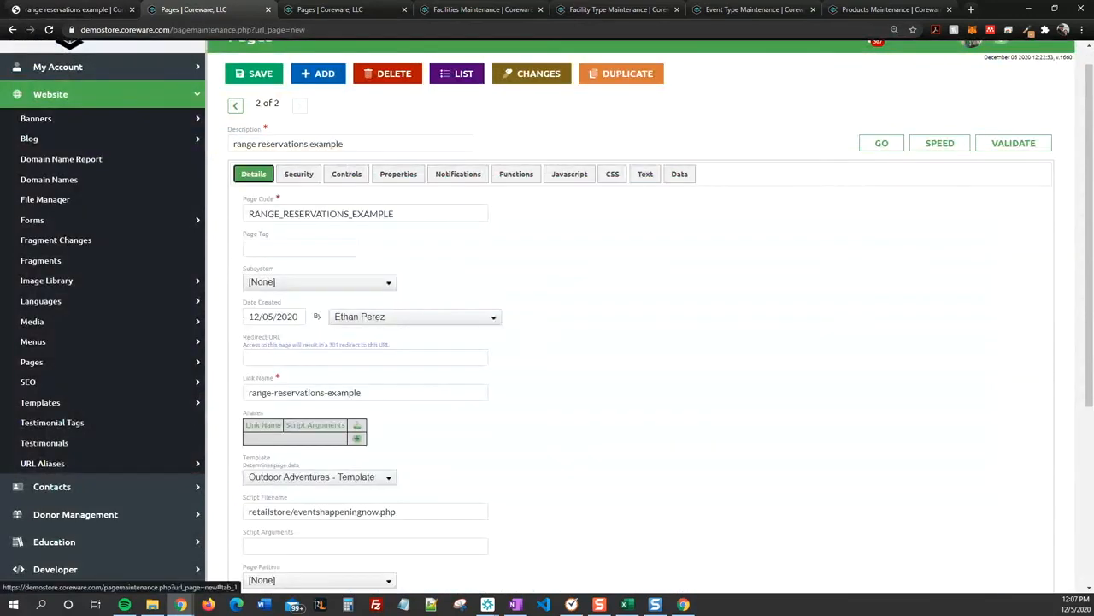
pyautogui.moveTo(248, 511); pyautogui.dragTo(399, 513)
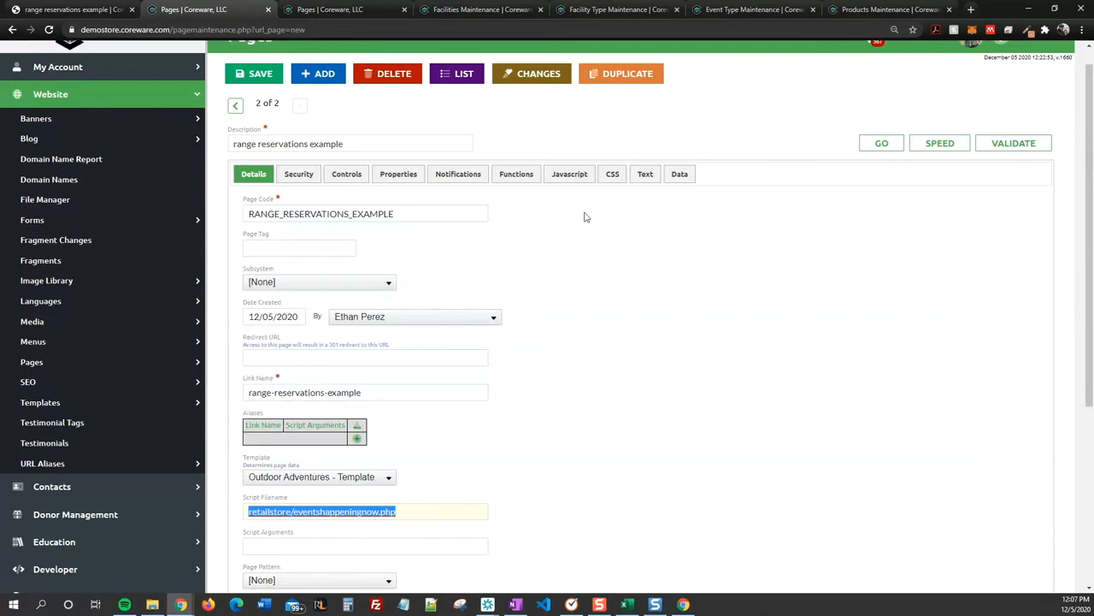
pyautogui.click(643, 177)
pyautogui.scroll(-2, 643, 182)
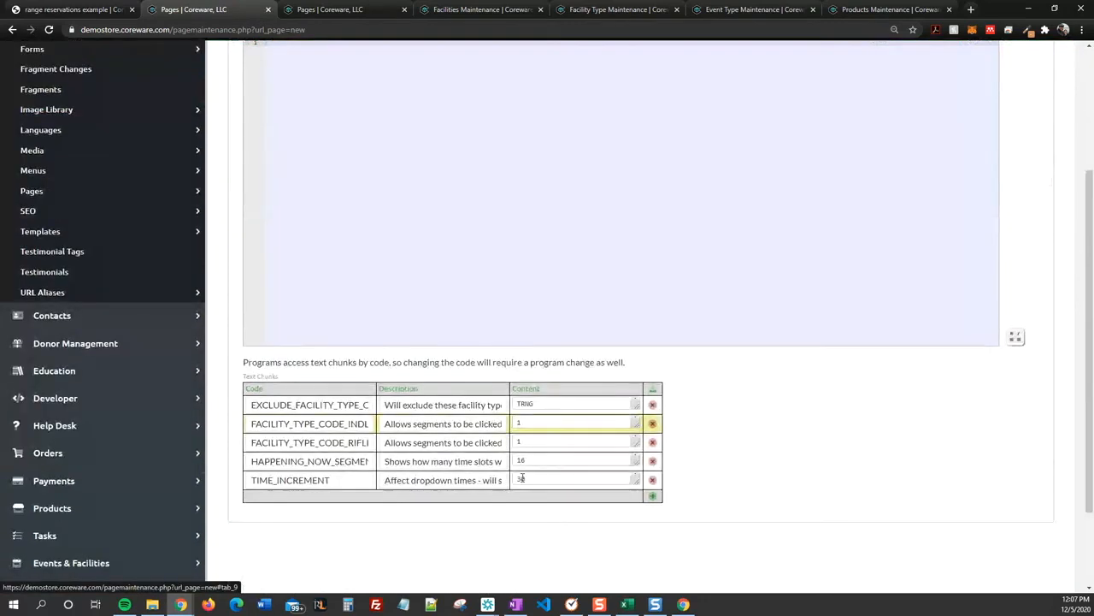
# Step: Read the full code and description of the text chunk for the rifle lane facility type
pyautogui.click(321, 442)
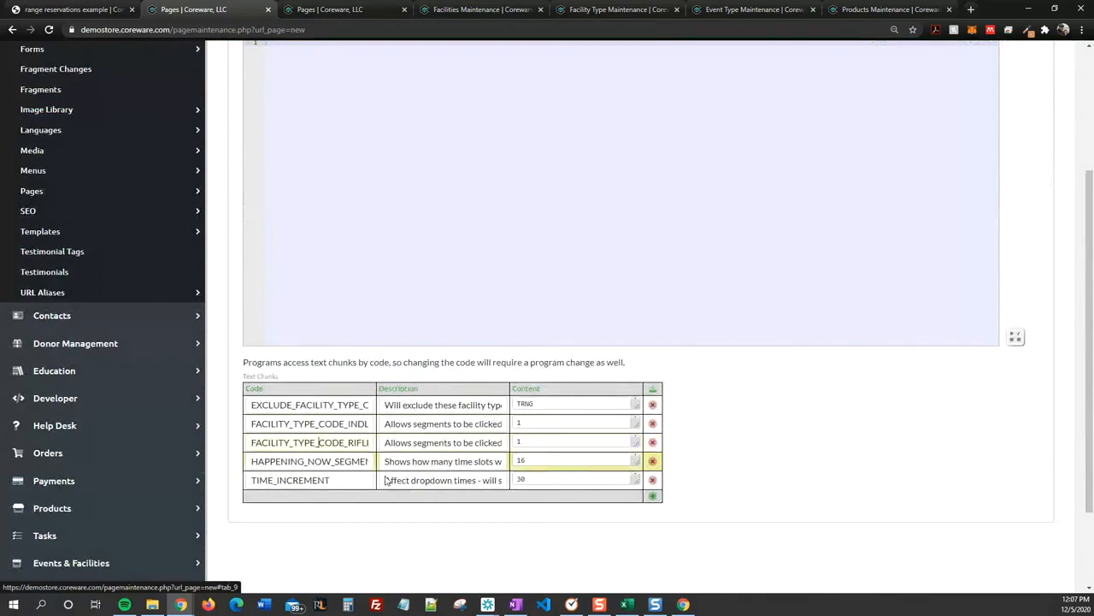
pyautogui.press('Right')
pyautogui.press('Right')
pyautogui.press('Right')
pyautogui.press('Right')
pyautogui.press('Right')
pyautogui.press('Right')
pyautogui.press('Right')
pyautogui.press('Right')
pyautogui.press('Right')
pyautogui.press('Right')
pyautogui.press('Right')
pyautogui.press('Right')
pyautogui.press('Right')
pyautogui.press('Right')
pyautogui.press('Right')
pyautogui.click(422, 443)
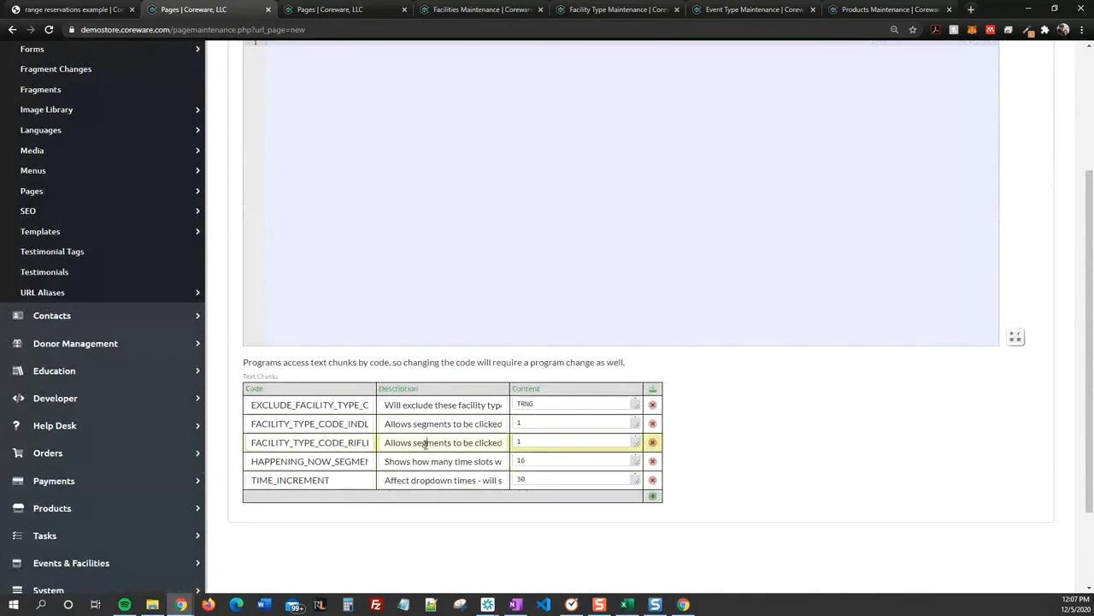
pyautogui.press('Right')
pyautogui.press('Right')
pyautogui.press('Right')
pyautogui.press('Right')
pyautogui.press('Right')
pyautogui.press('Right')
pyautogui.press('Right')
pyautogui.press('Right')
pyautogui.press('Right')
pyautogui.press('Right')
pyautogui.press('Right')
pyautogui.press('Right')
pyautogui.press('Right')
pyautogui.press('Right')
pyautogui.press('Right')
pyautogui.press('Right')
pyautogui.press('Right')
pyautogui.press('Right')
pyautogui.press('Right')
pyautogui.press('Right')
# Step: Set the rifle facility type text chunk's content to rifle-lane-example and save the range reservations page
pyautogui.click(548, 441)
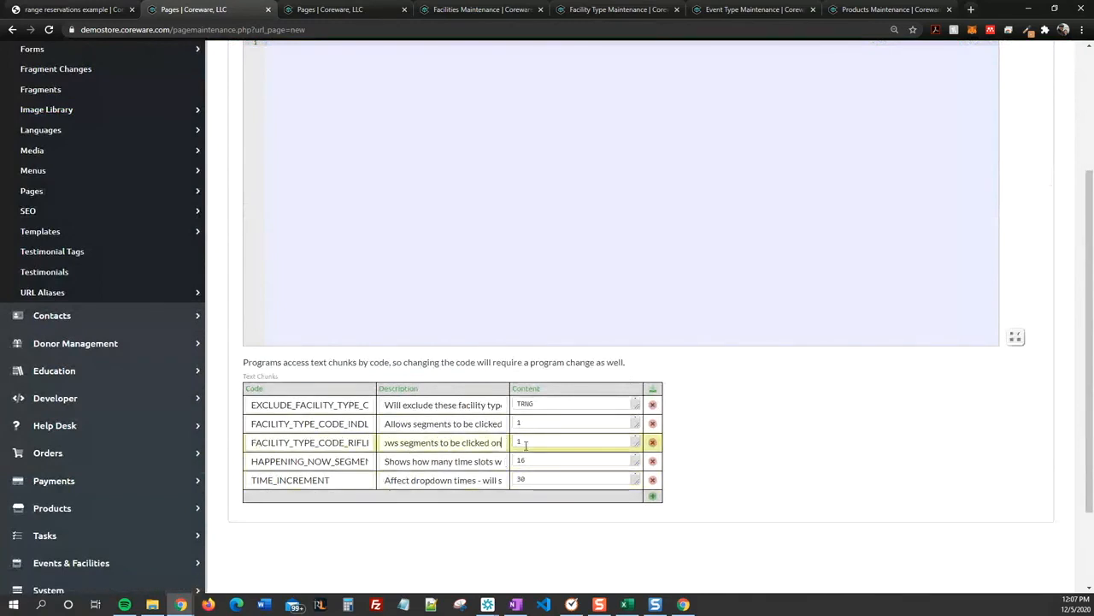
pyautogui.hotkey('ctrl', 'a')
pyautogui.hotkey('ctrl', 'v')
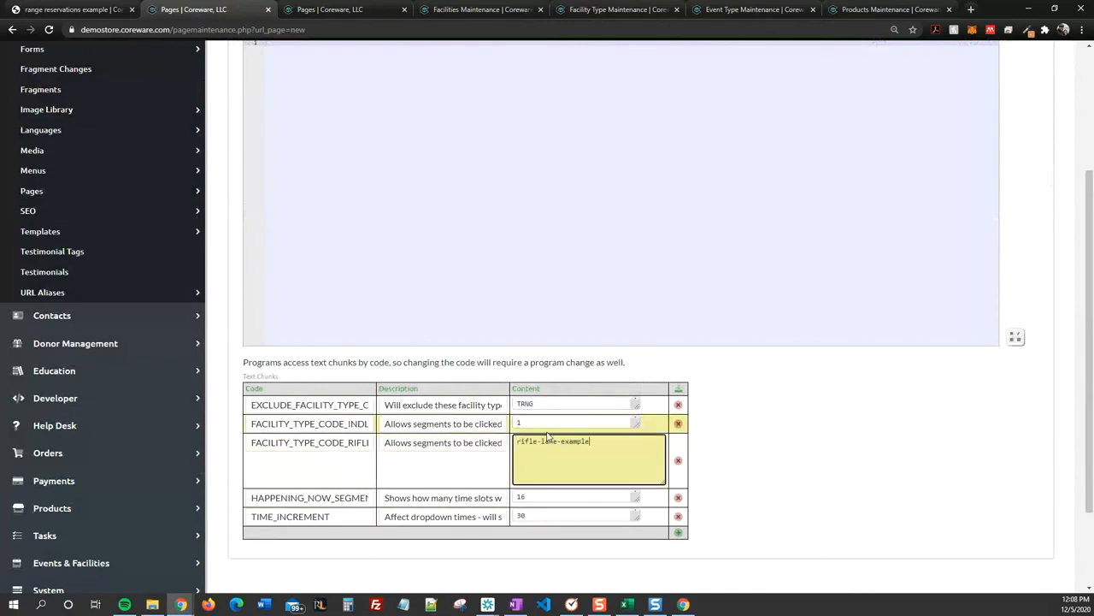
pyautogui.click(728, 425)
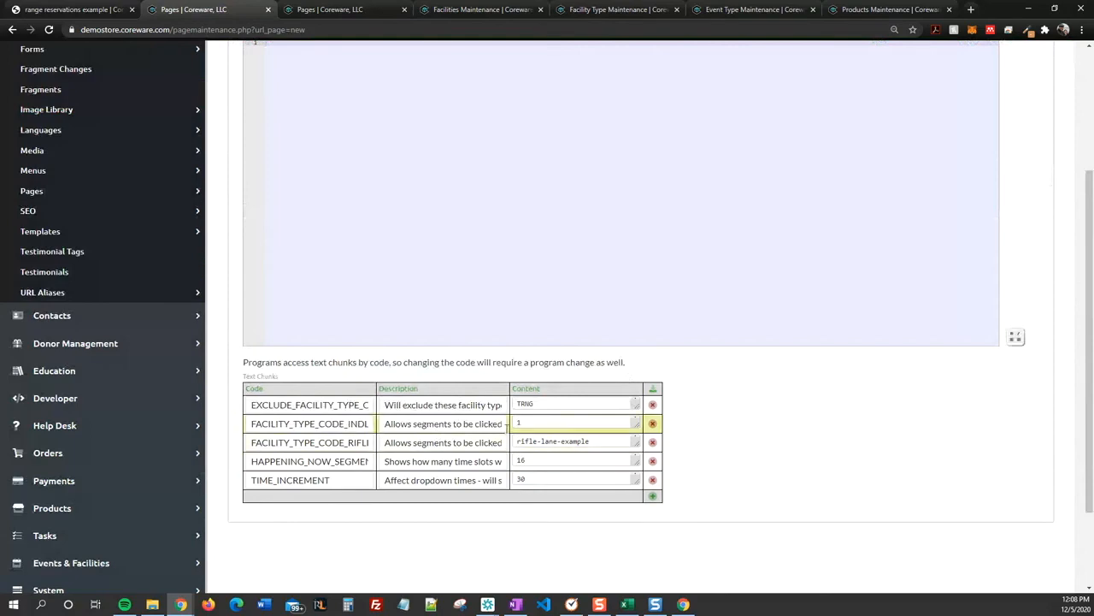
pyautogui.scroll(8, 778, 445)
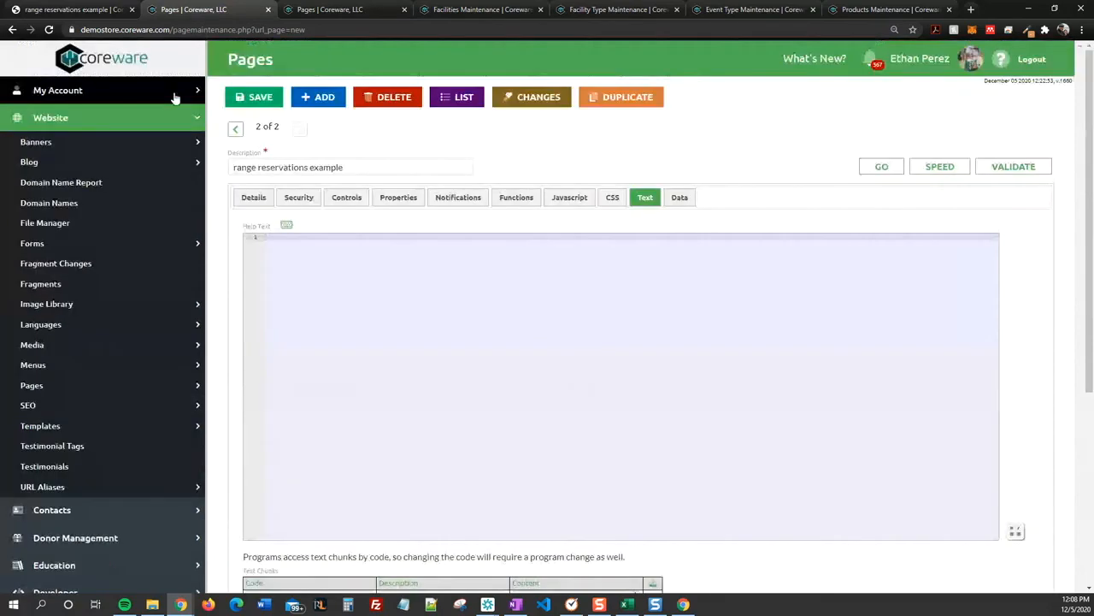
pyautogui.click(251, 101)
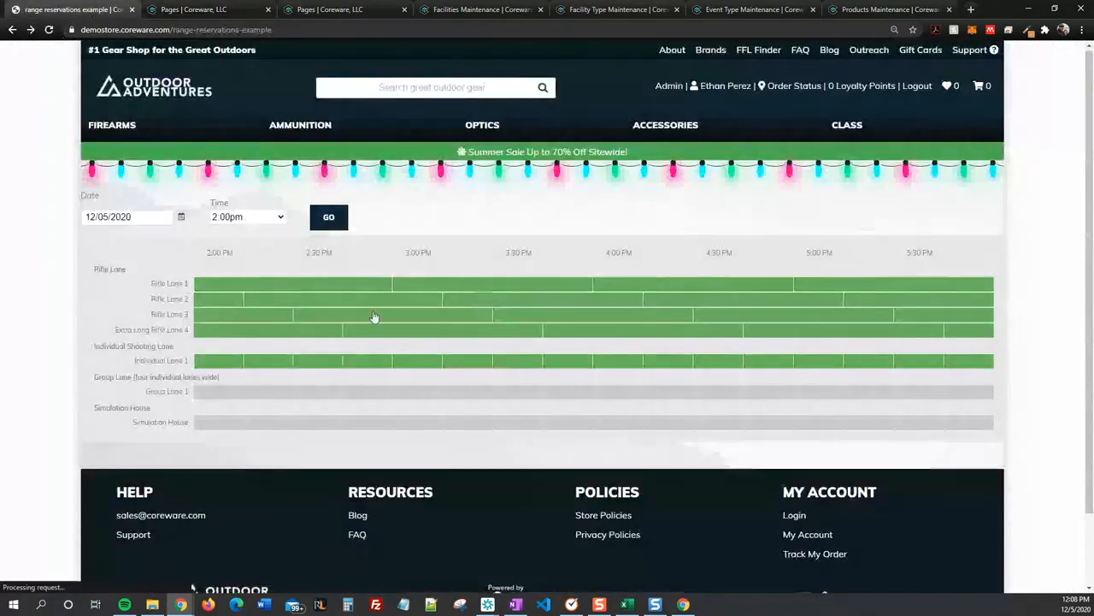
# Step: Open the reservation form from Rifle Lane 2's 2:45 PM slot on the storefront and examine its fields and time options
pyautogui.click(367, 299)
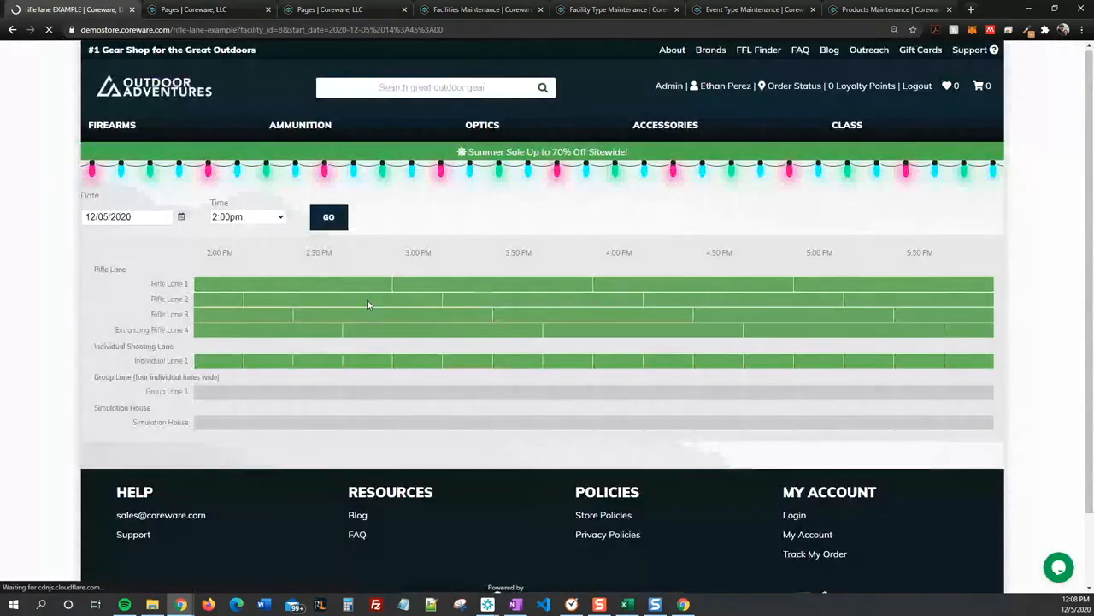
pyautogui.scroll(-2, 369, 306)
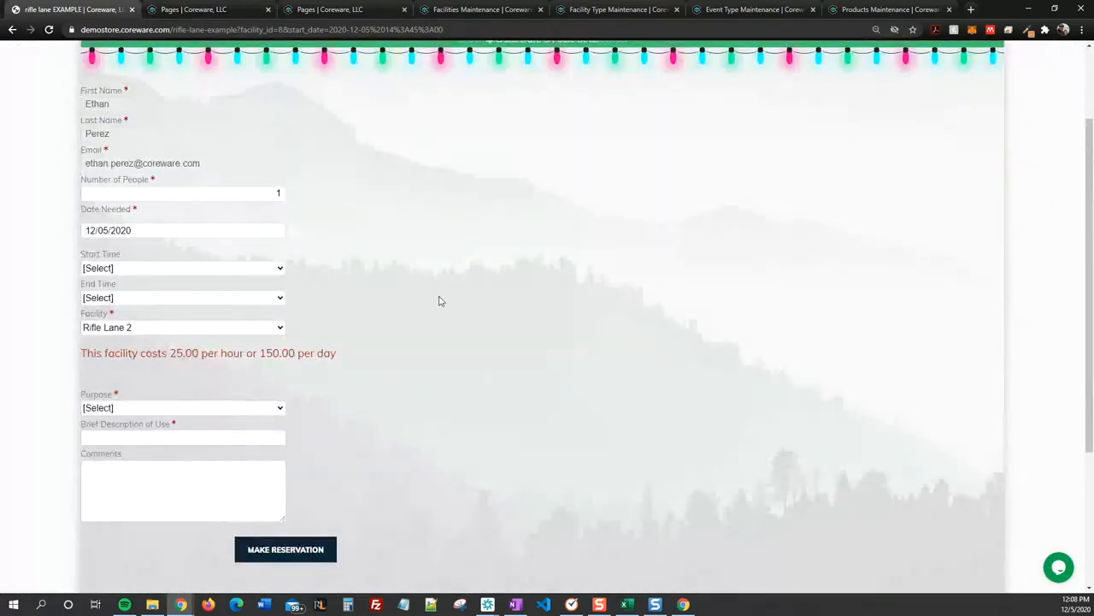
pyautogui.click(191, 276)
pyautogui.click(191, 276)
pyautogui.click(142, 297)
pyautogui.scroll(1, 499, 229)
pyautogui.scroll(1, 499, 228)
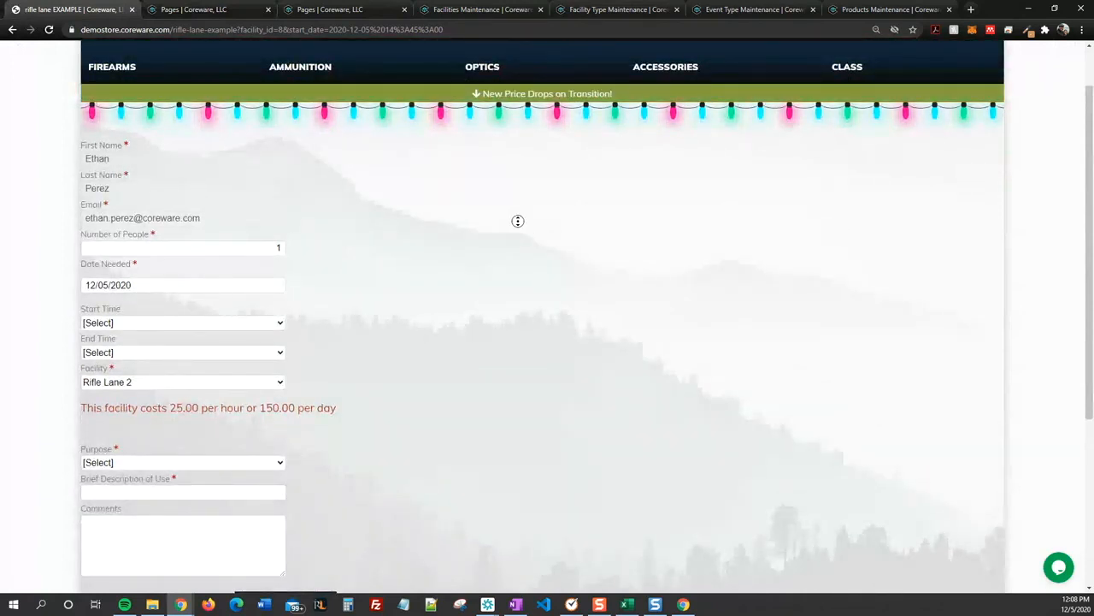
pyautogui.scroll(-1, 506, 230)
pyautogui.scroll(1, 500, 243)
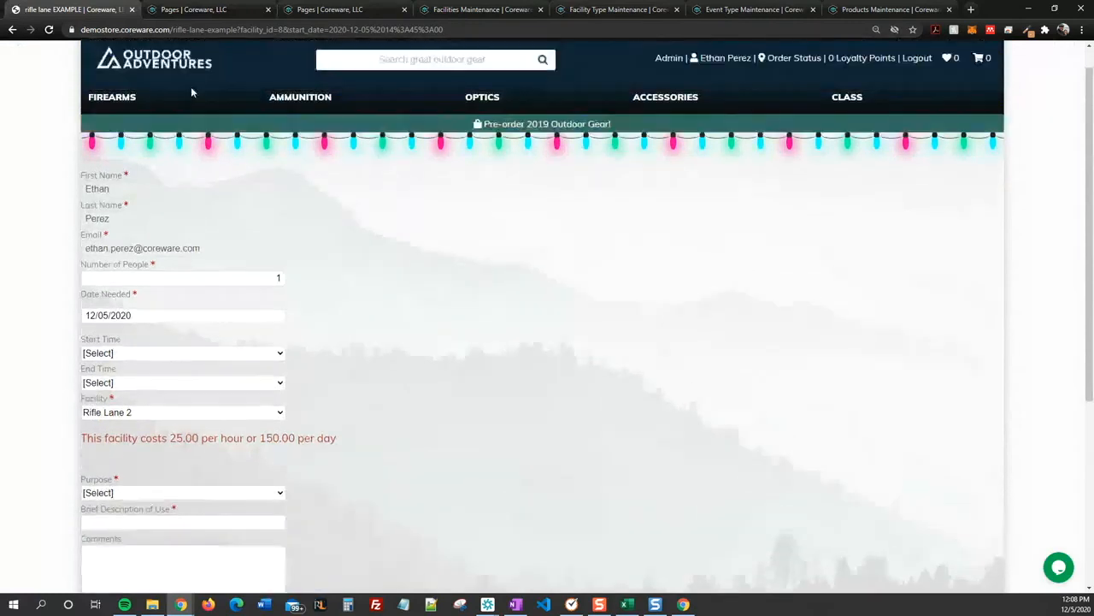